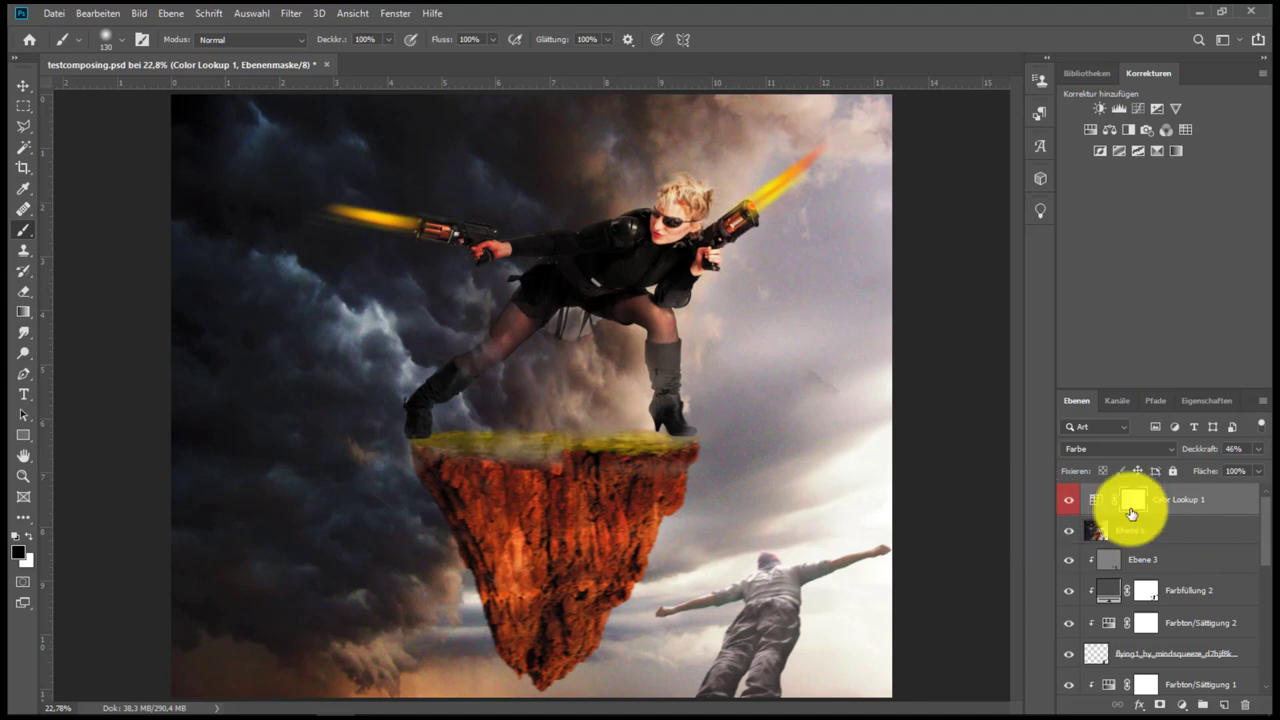
Switch the Layers panel to large thumbnails and scroll through the layer list
right_click(1188, 511)
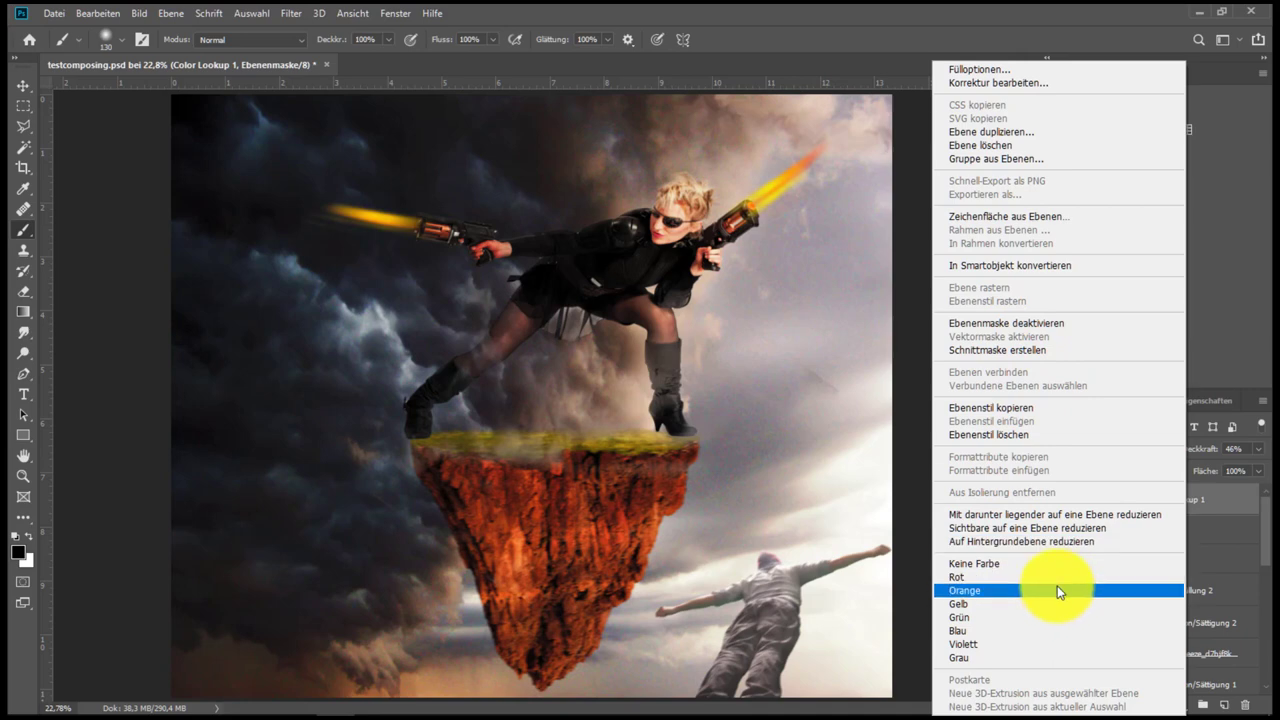
left_click(1210, 510)
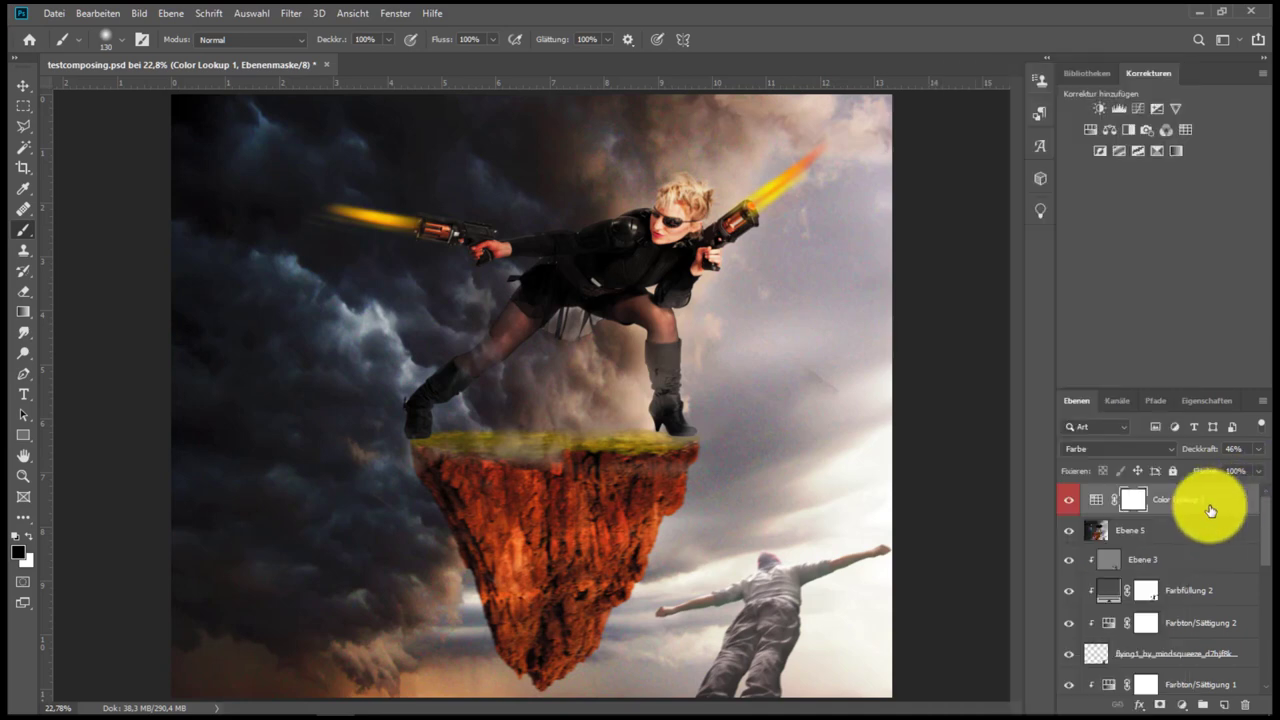
right_click(1097, 500)
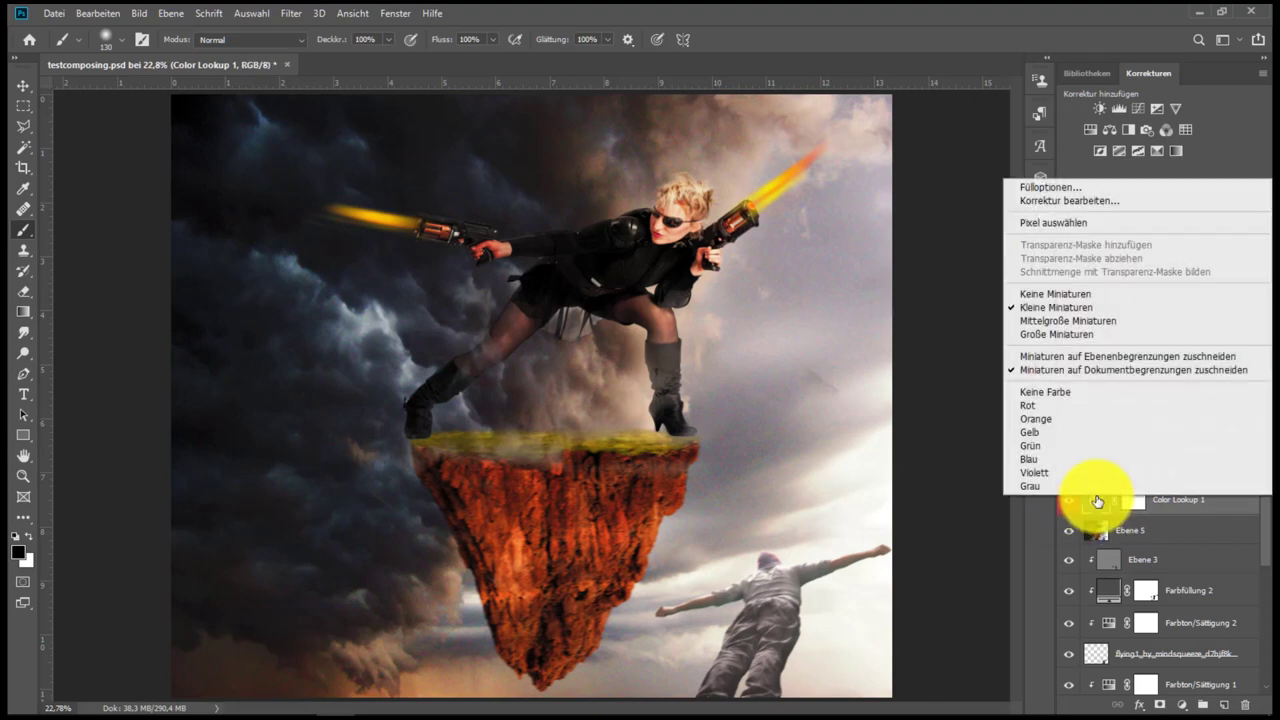
left_click(1100, 334)
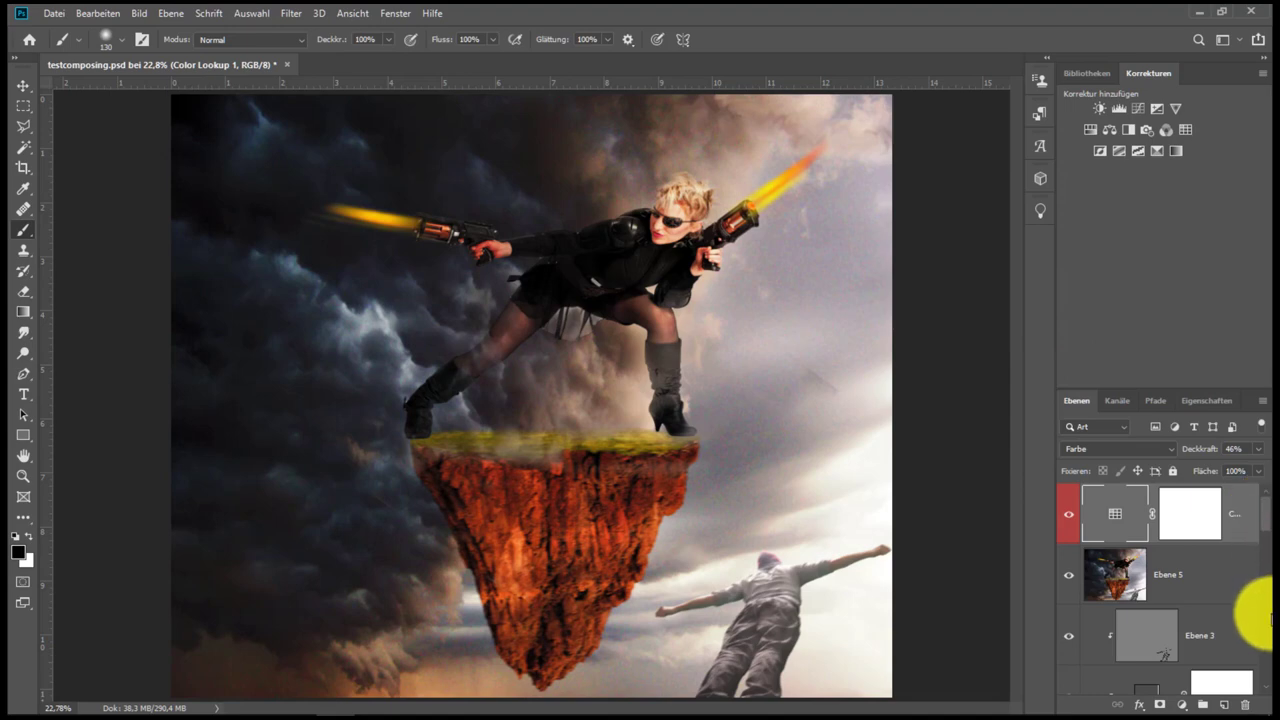
scroll(1255, 540, "down", 2)
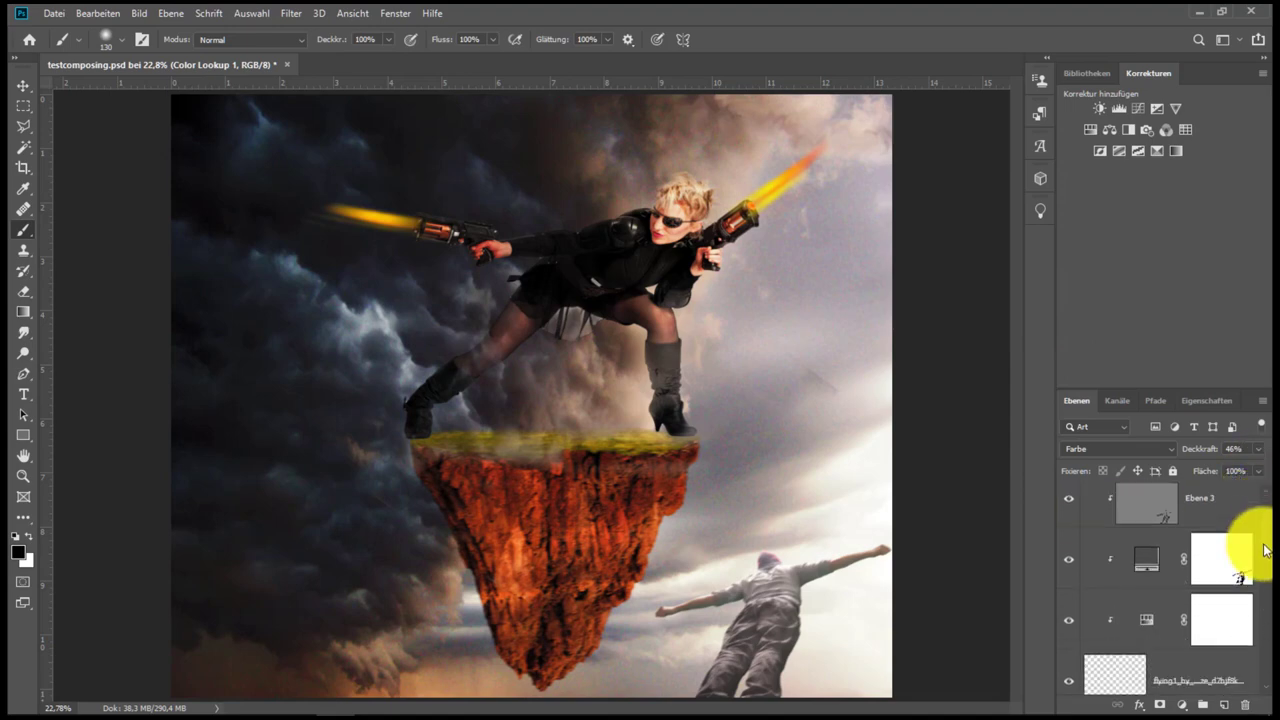
scroll(1250, 600, "down", 2)
scroll(1250, 590, "up", 1)
scroll(1260, 540, "up", 2)
scroll(1256, 600, "down", 3)
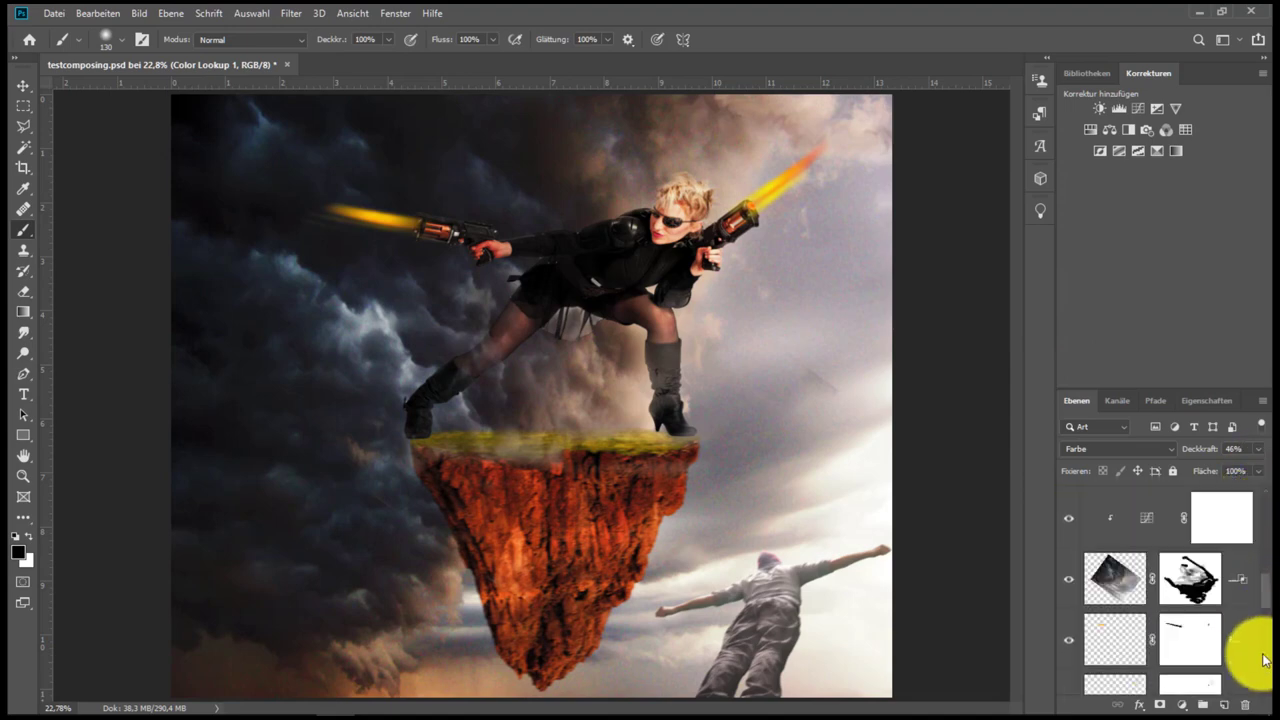
scroll(1257, 655, "down", 2)
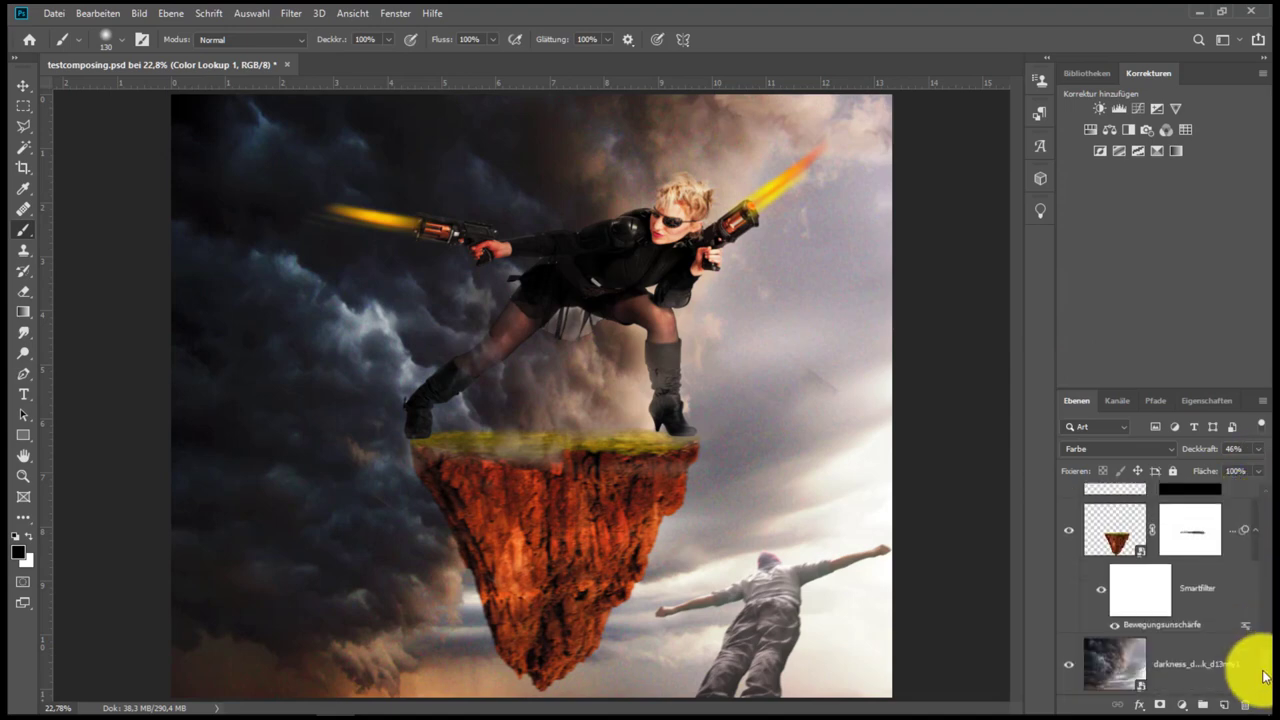
Select the floating island rock layer, return to small thumbnails, and select Ebene 0's mask
left_click(1090, 530)
right_click(1090, 530)
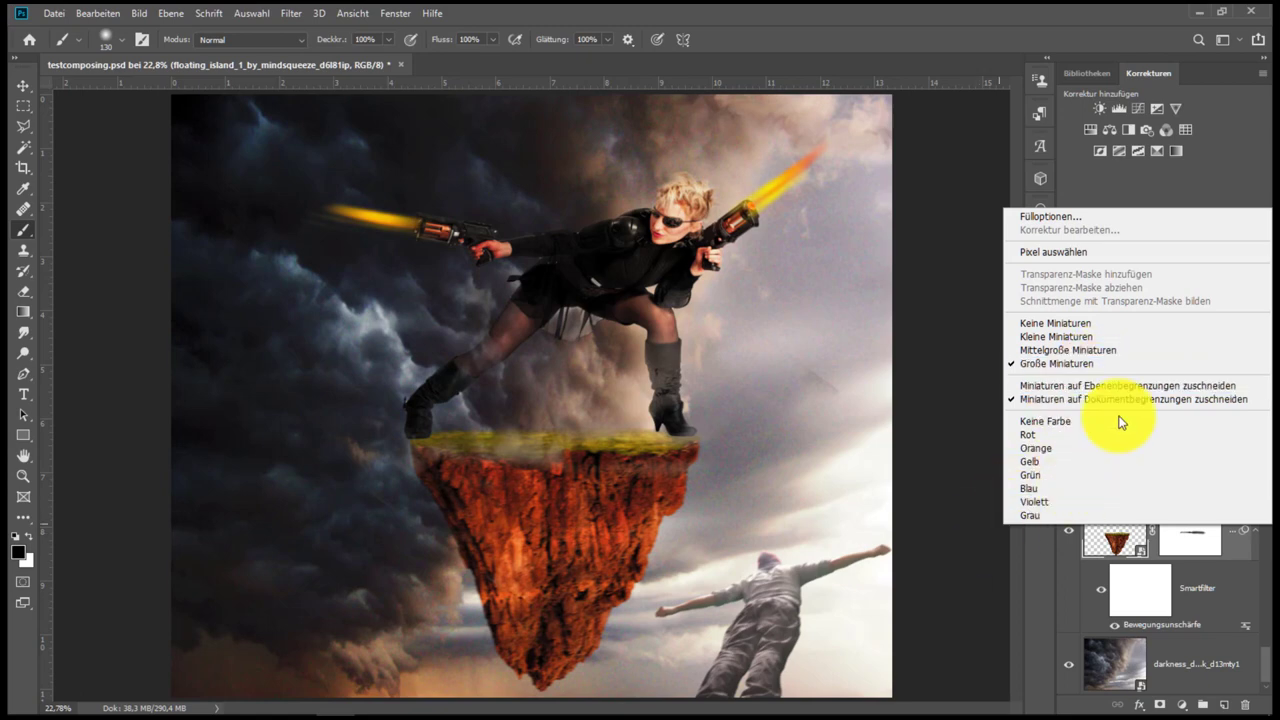
left_click(1109, 336)
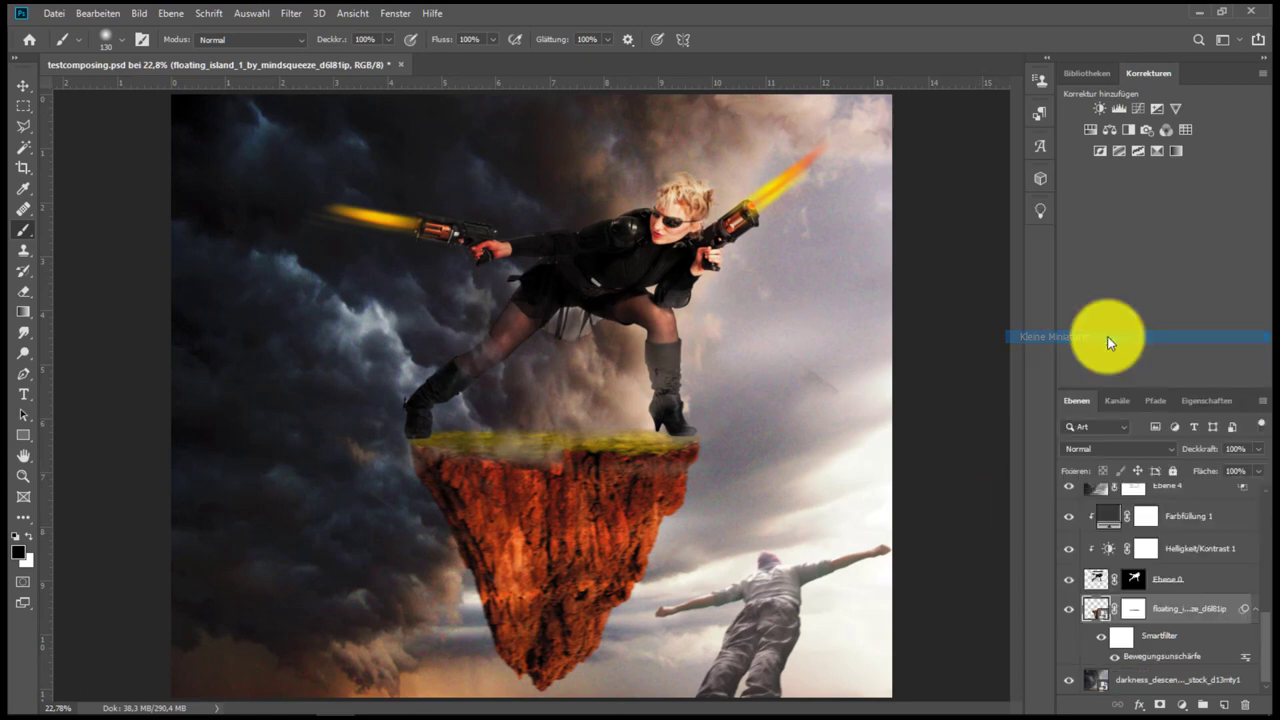
left_click(1139, 581)
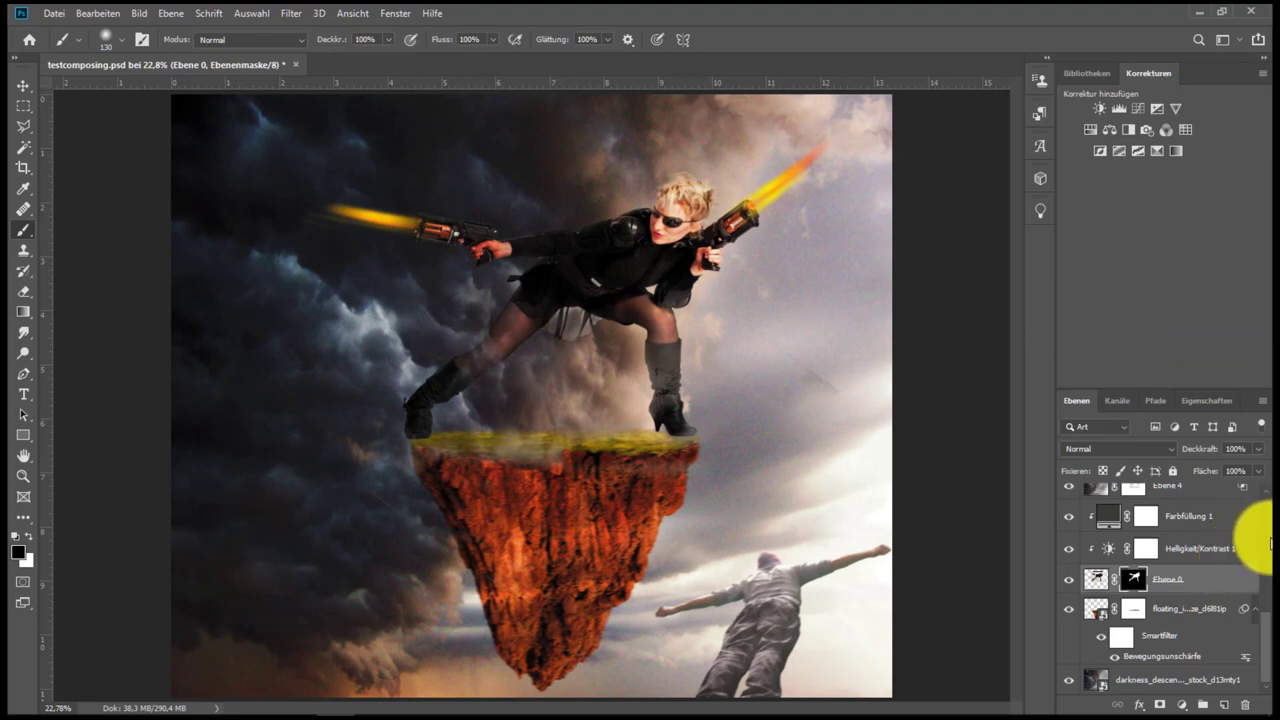
scroll(1250, 543, "up", 5)
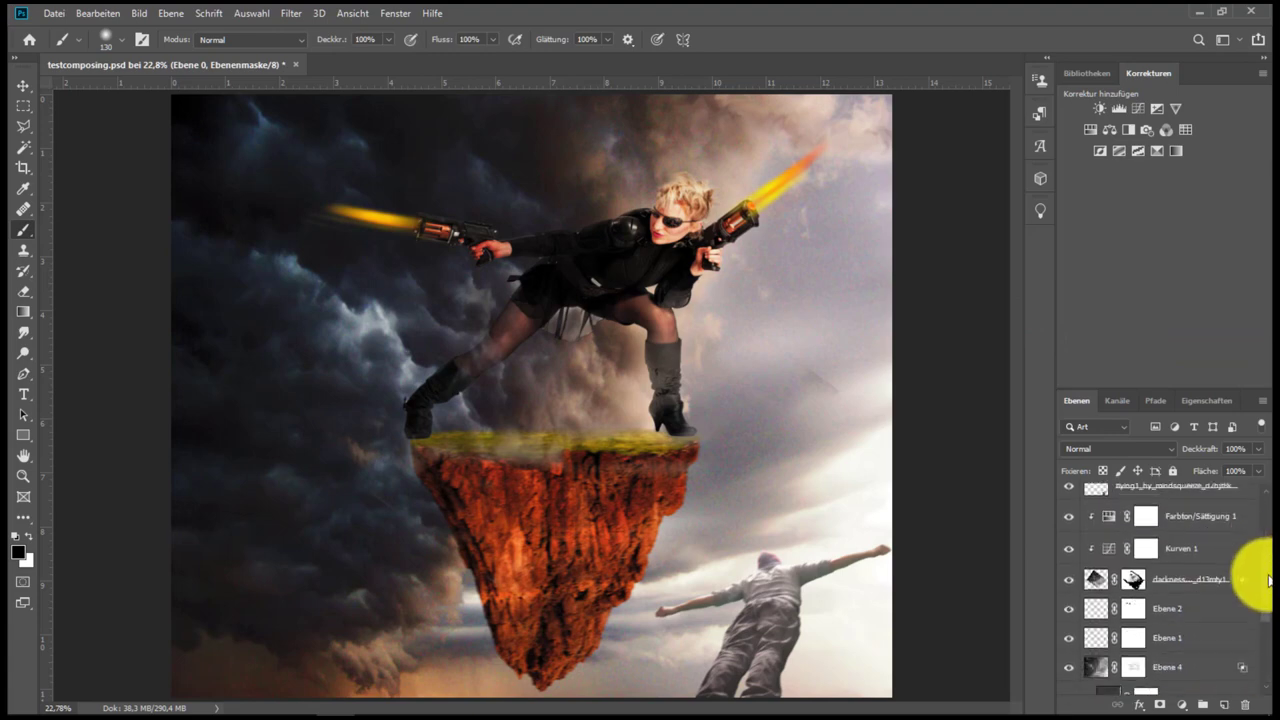
scroll(1270, 544, "up", 2)
scroll(1270, 546, "down", 3)
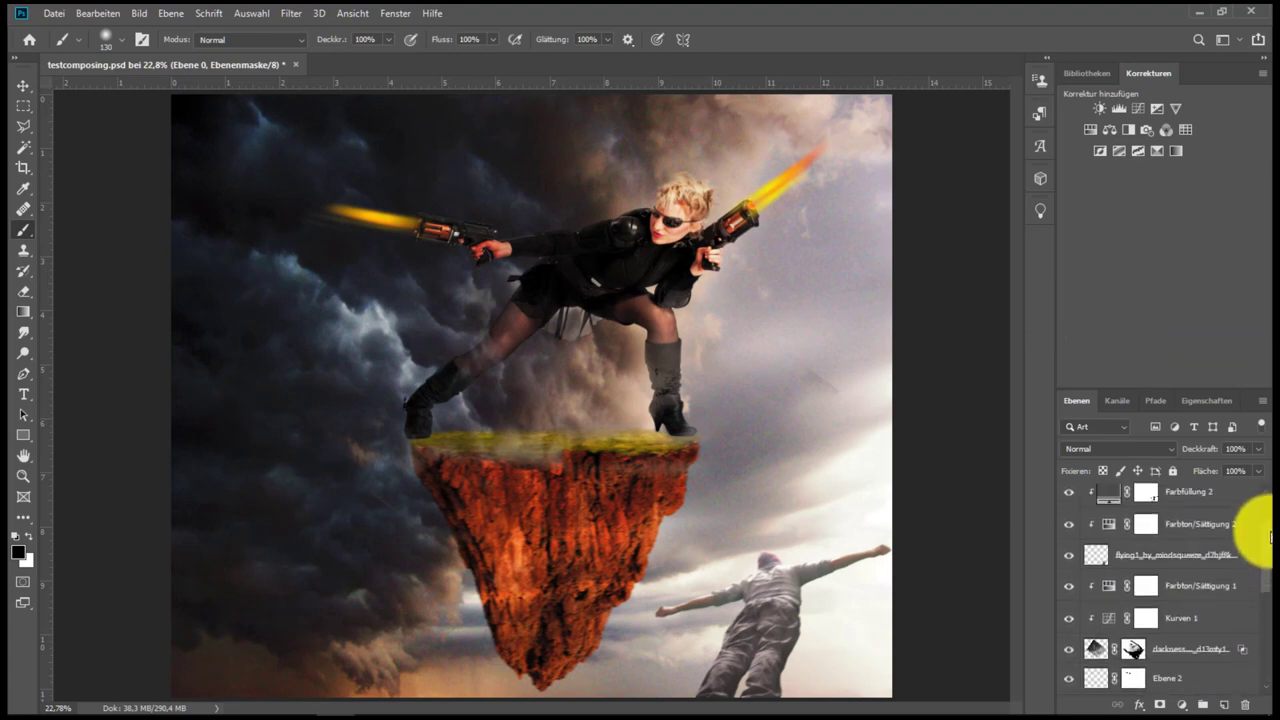
scroll(1265, 546, "down", 1)
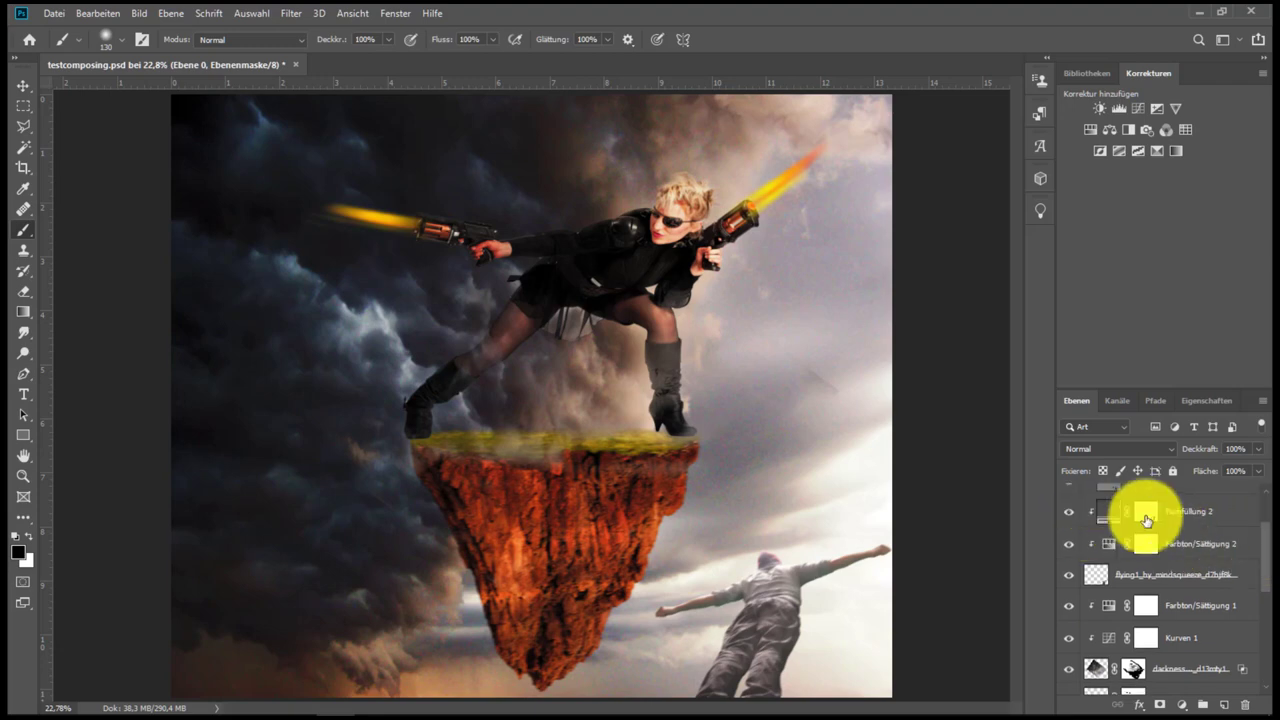
With the flying man's layer selected, show layers without thumbnails, then small thumbnails again
left_click(1100, 578)
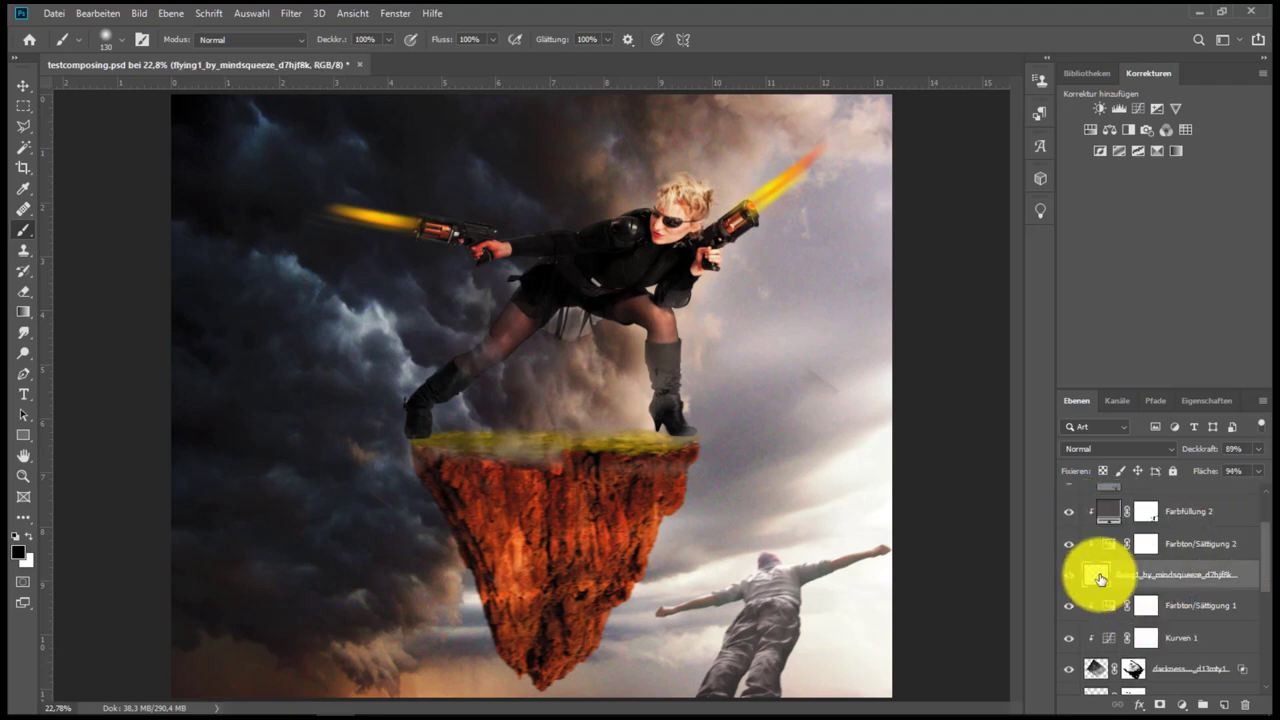
right_click(1100, 578)
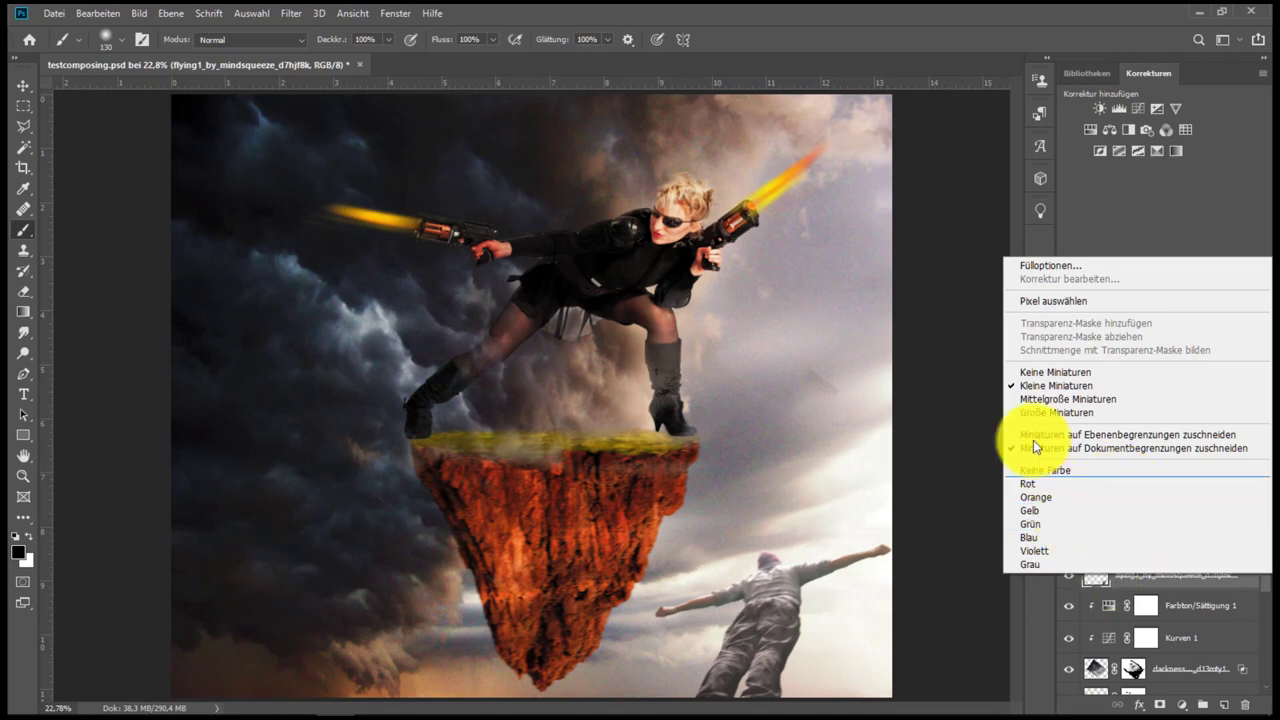
left_click(1083, 373)
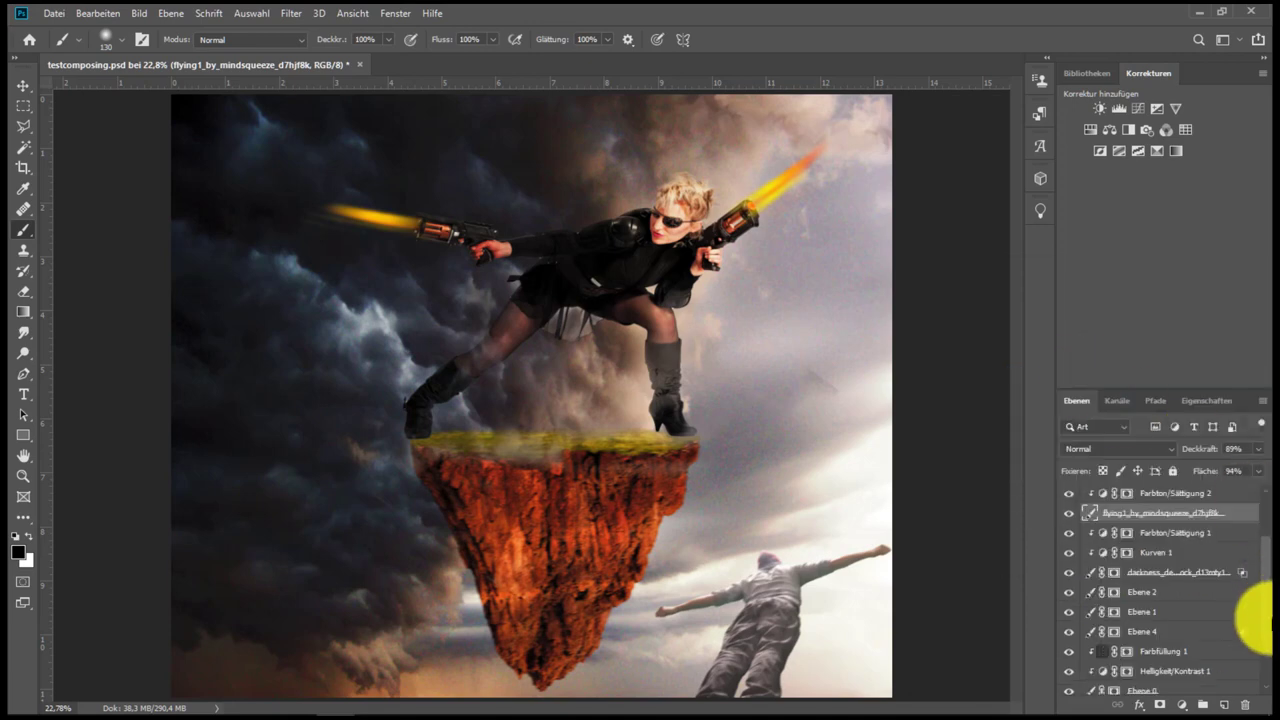
scroll(1268, 606, "down", 3)
scroll(1260, 560, "up", 6)
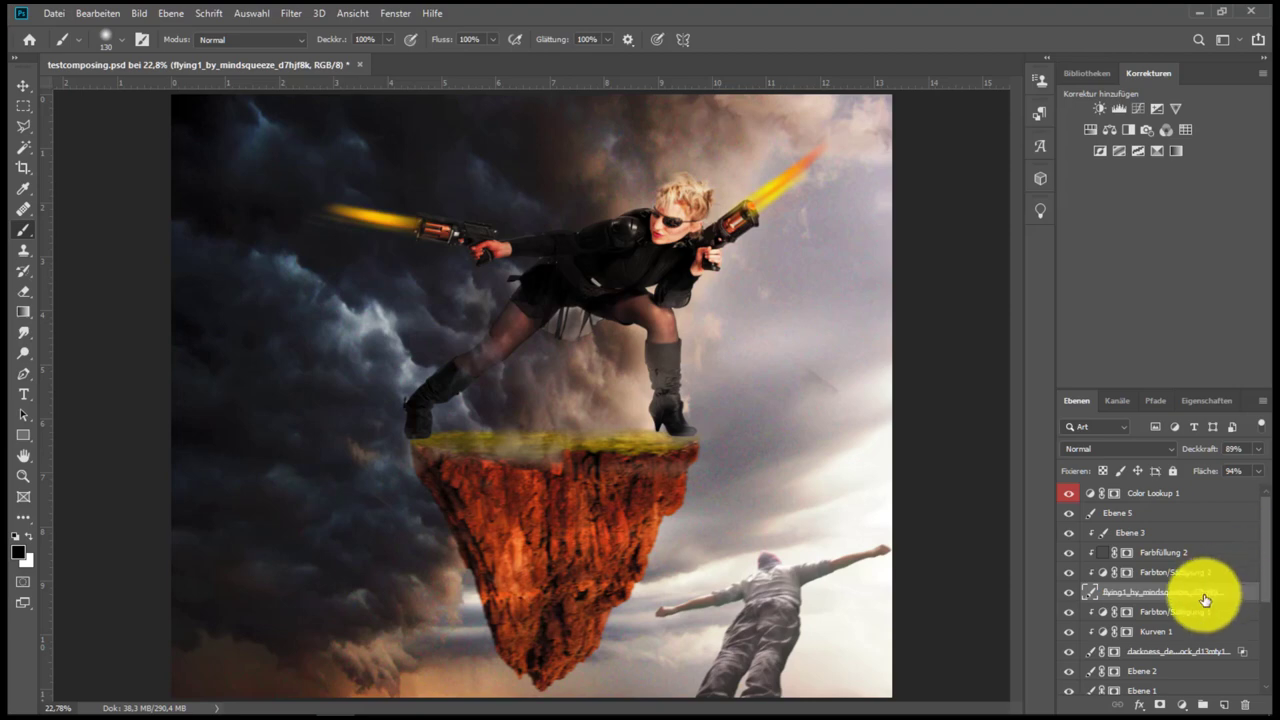
right_click(1090, 592)
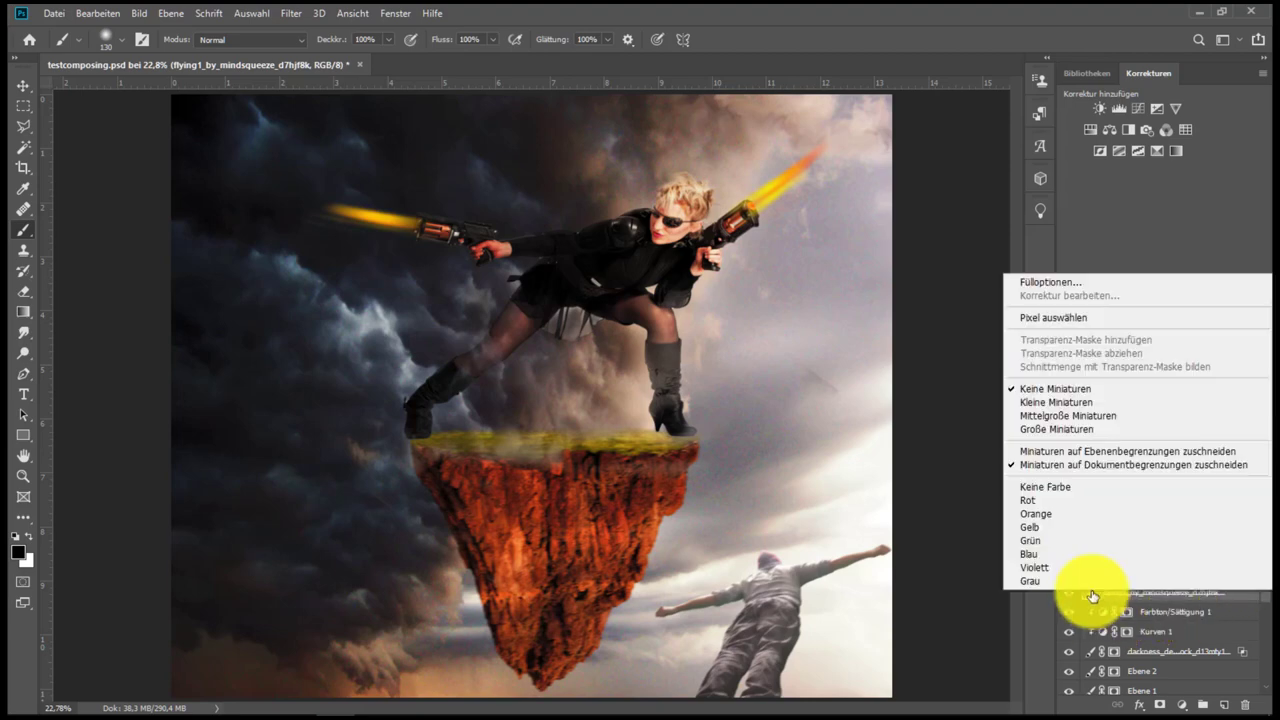
left_click(1104, 403)
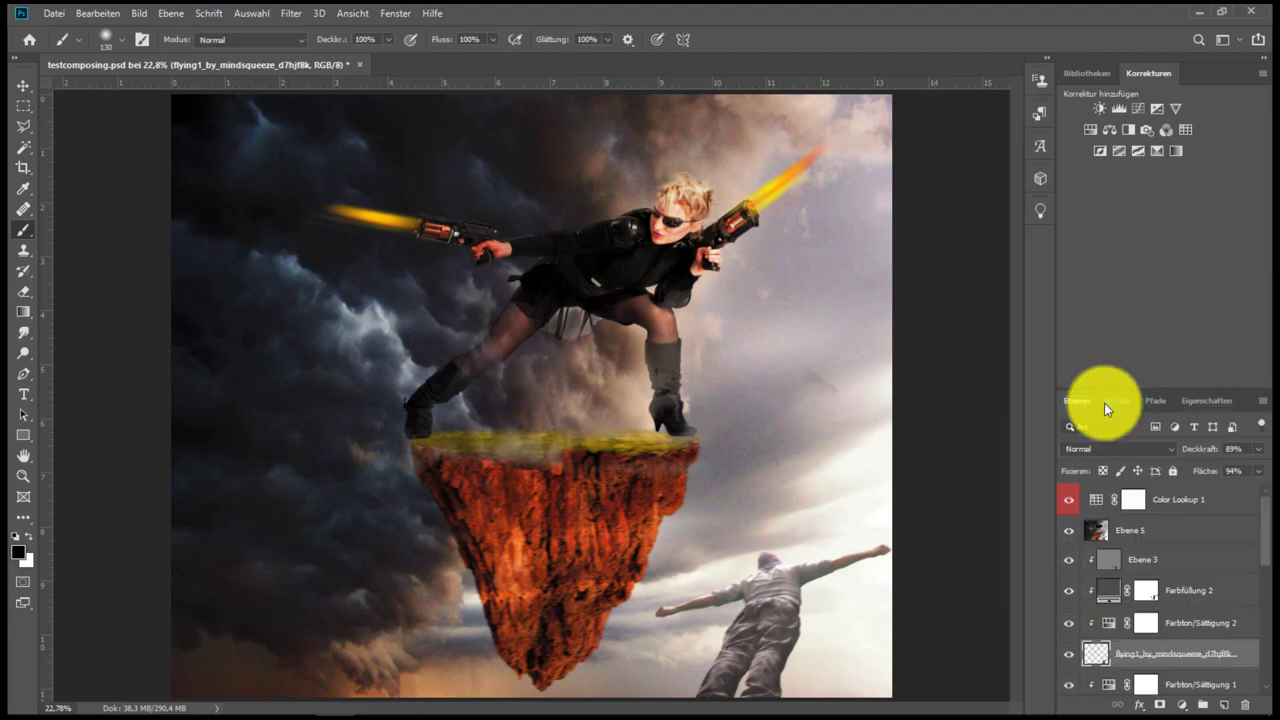
Try medium, then large layer thumbnails, and settle on small thumbnails
right_click(1100, 658)
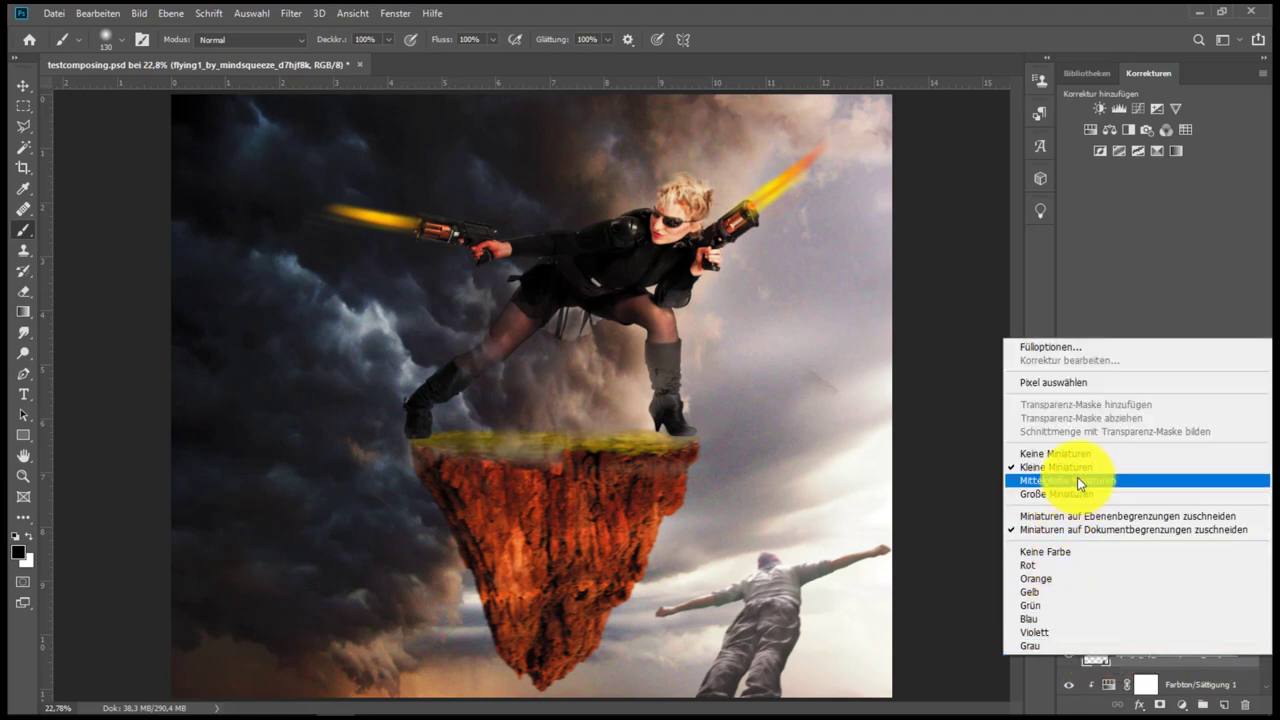
left_click(1079, 481)
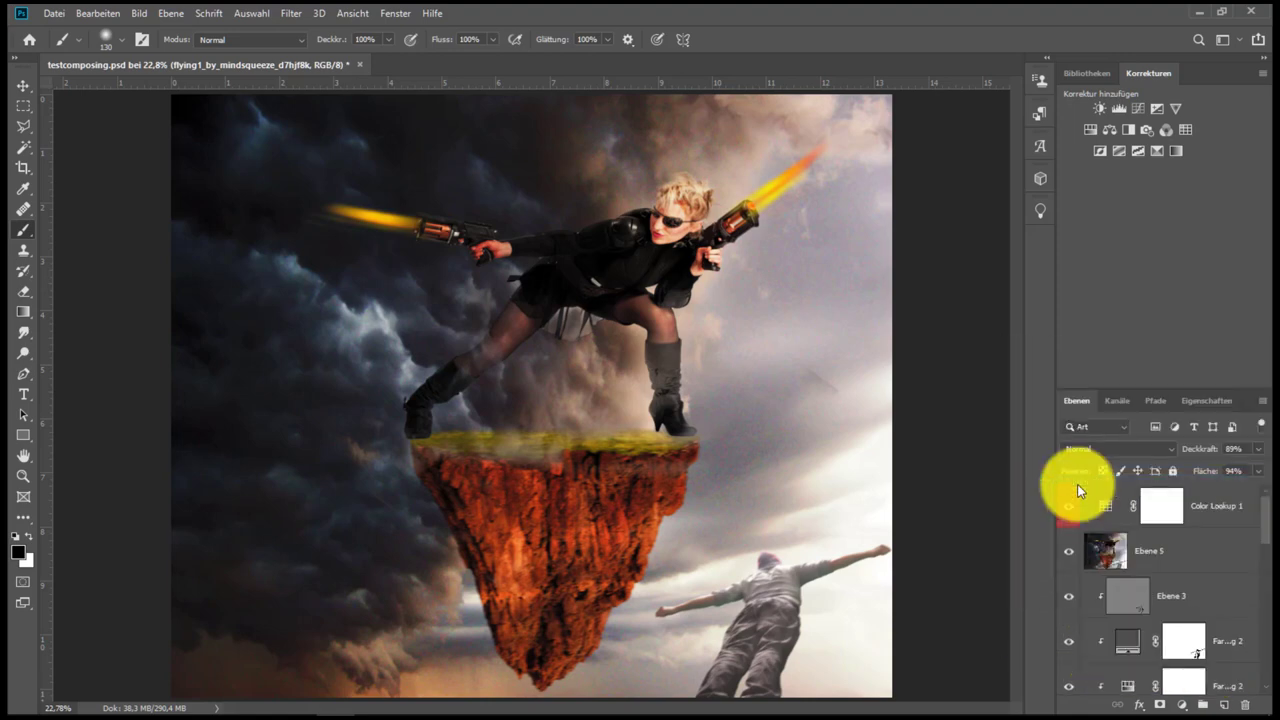
right_click(1110, 553)
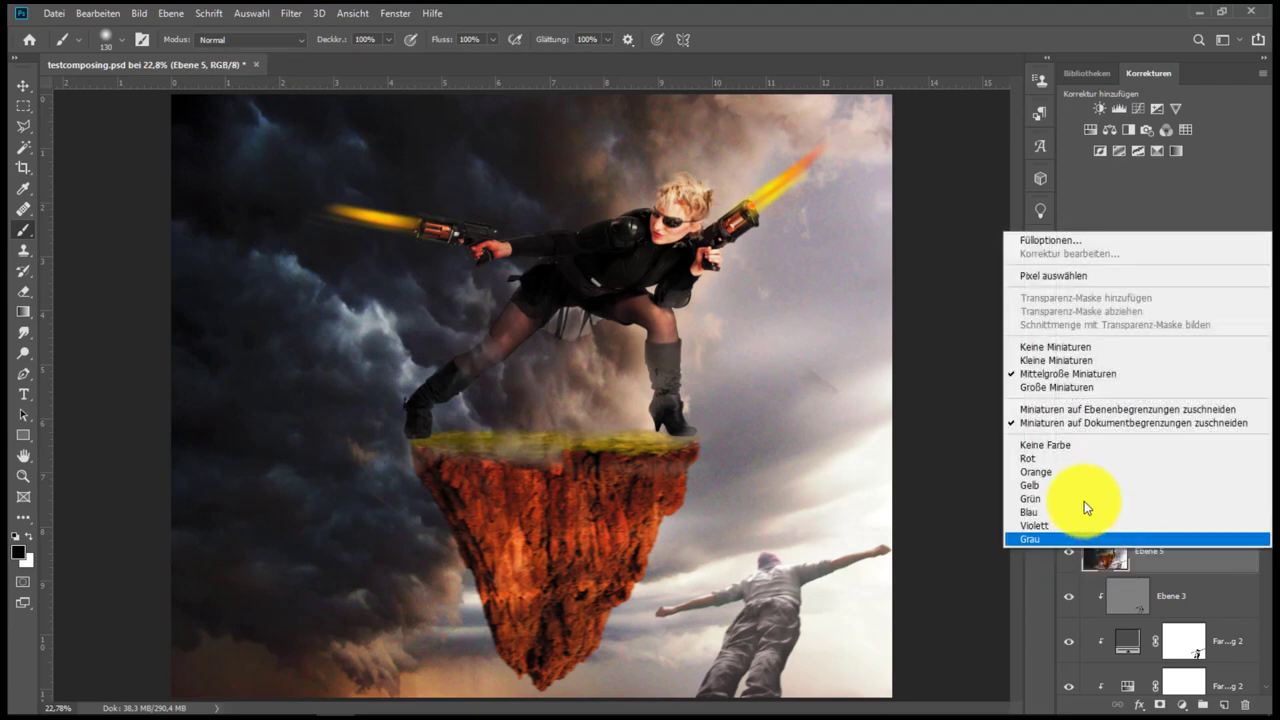
left_click(1085, 389)
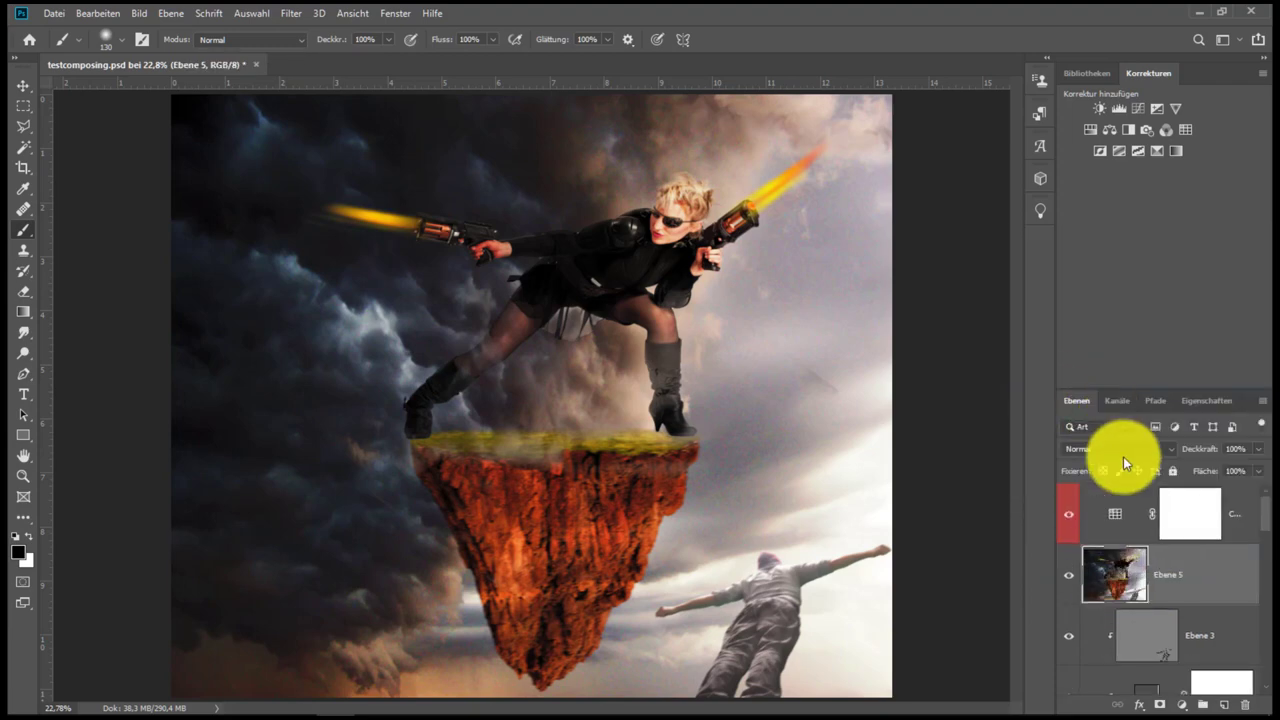
right_click(1117, 577)
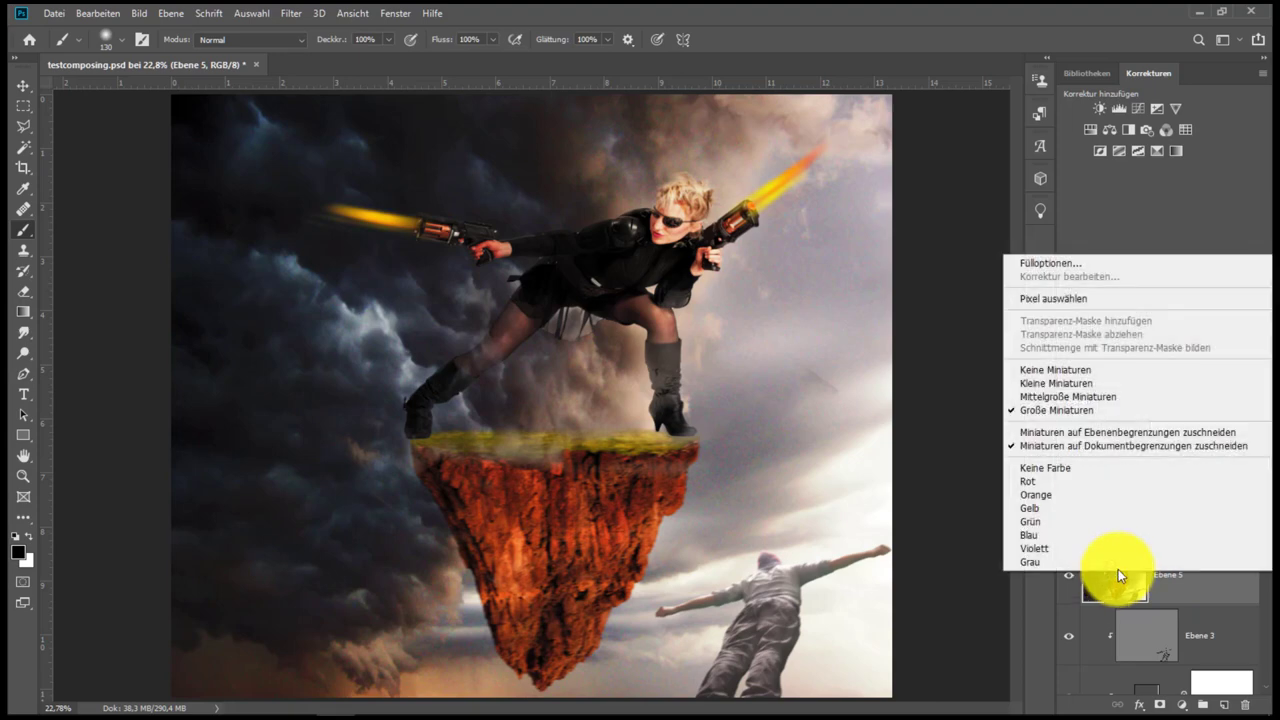
left_click(1048, 384)
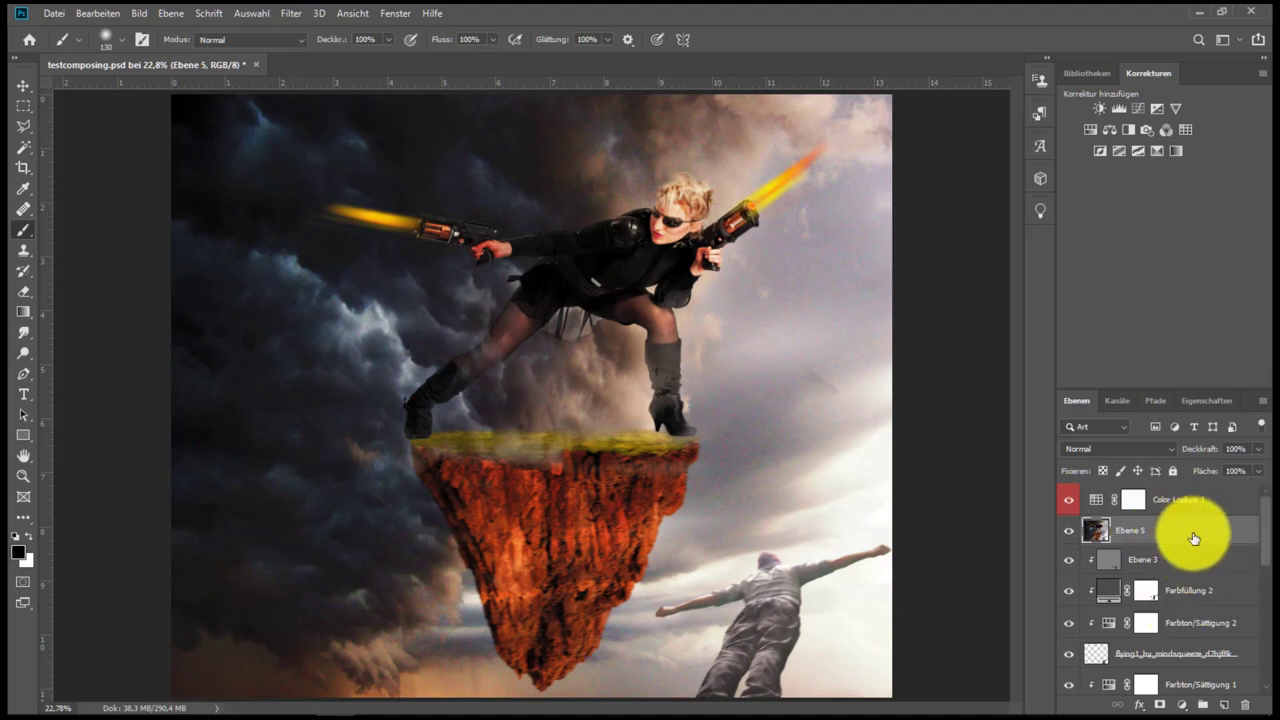
left_click_drag(1194, 528, 1256, 547)
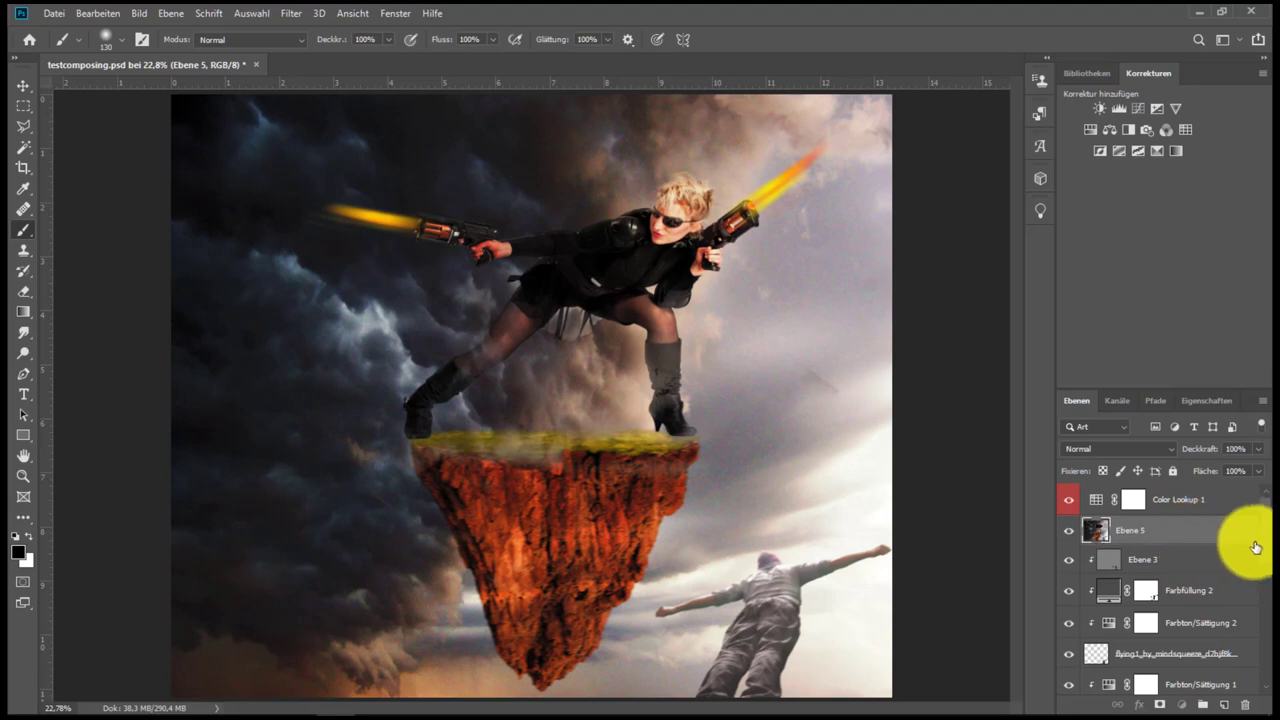
scroll(1260, 565, "down", 2)
scroll(1250, 600, "down", 2)
scroll(1246, 595, "down", 2)
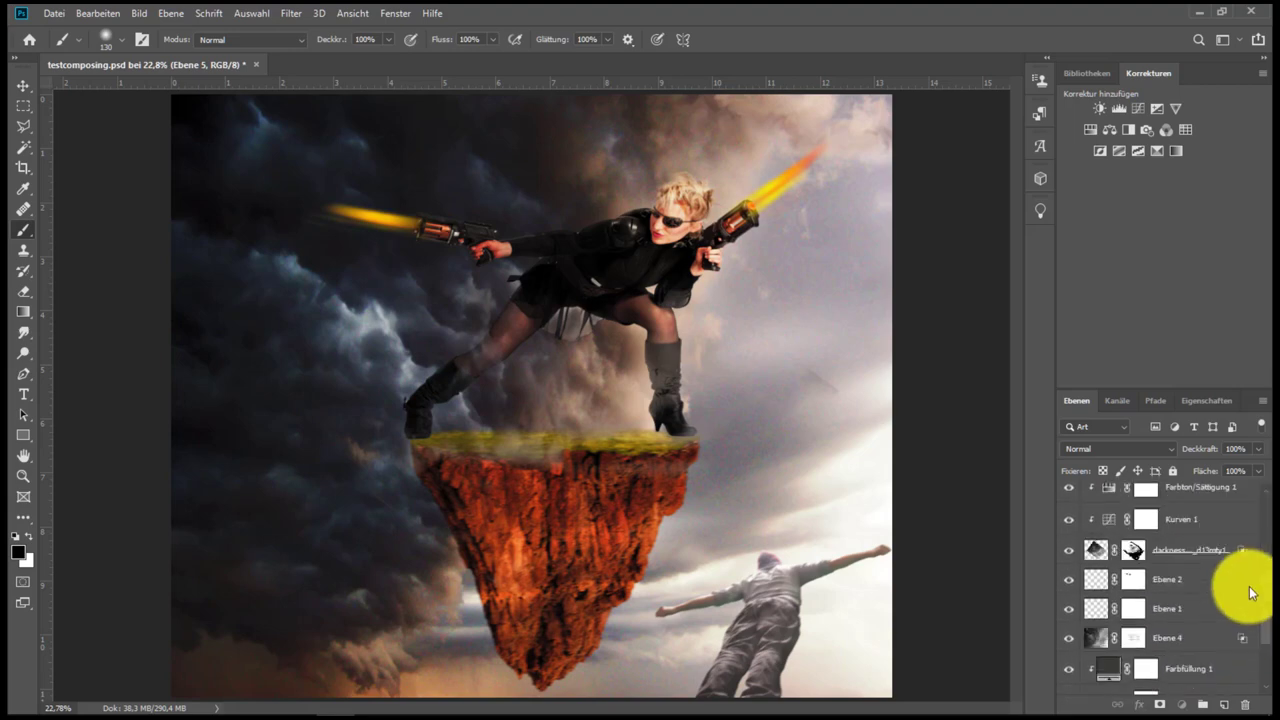
scroll(1258, 630, "down", 2)
scroll(1262, 600, "down", 2)
scroll(1255, 510, "up", 6)
scroll(1257, 505, "down", 2)
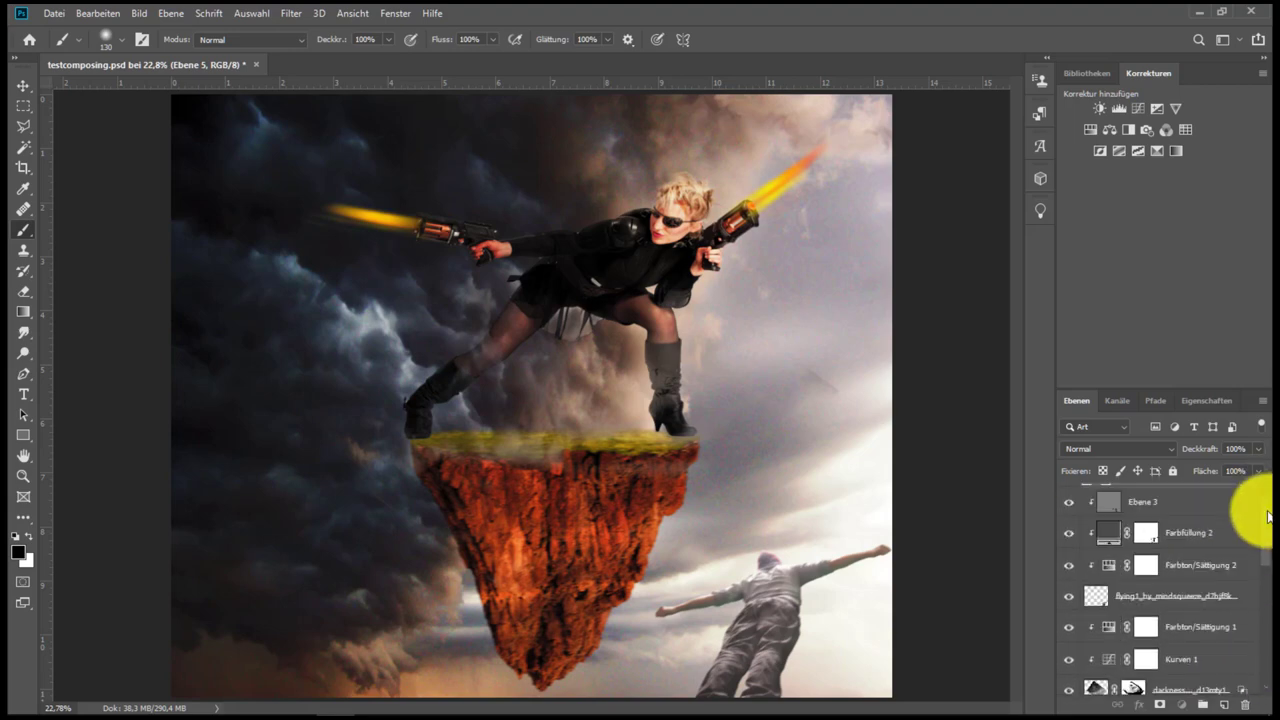
scroll(1265, 500, "up", 2)
scroll(1254, 560, "down", 3)
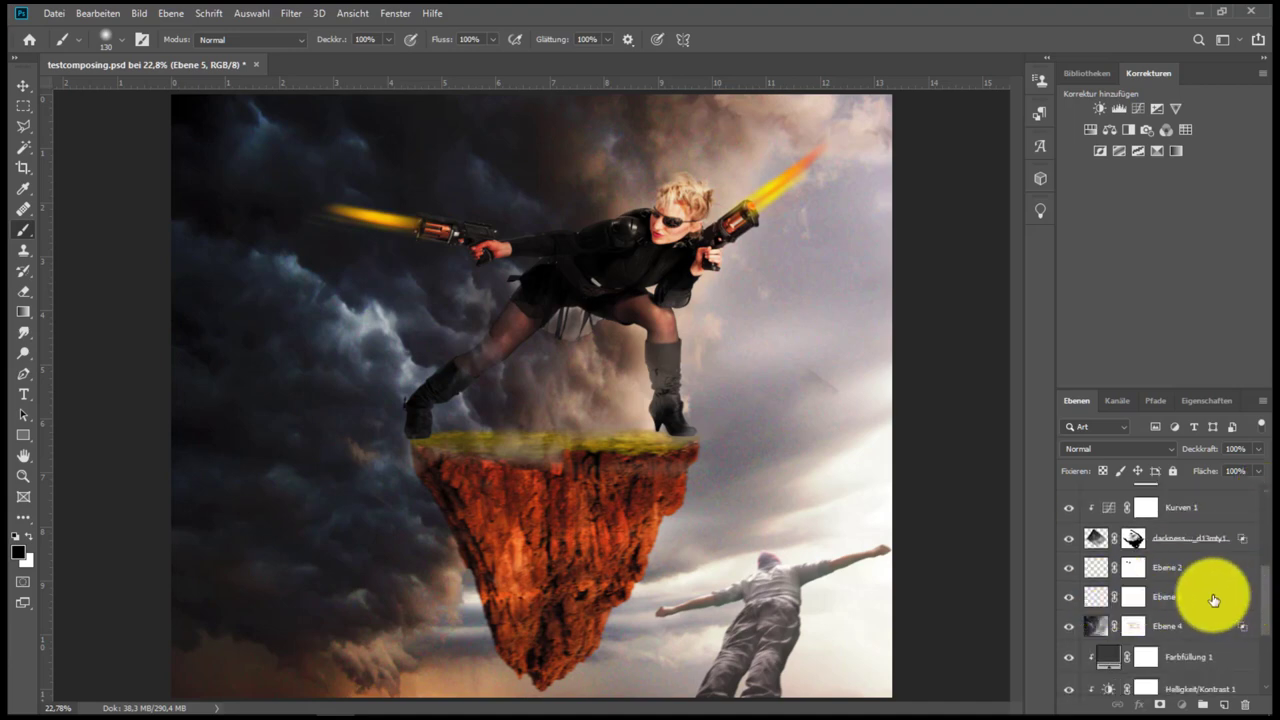
scroll(1262, 580, "up", 1)
scroll(1257, 540, "up", 2)
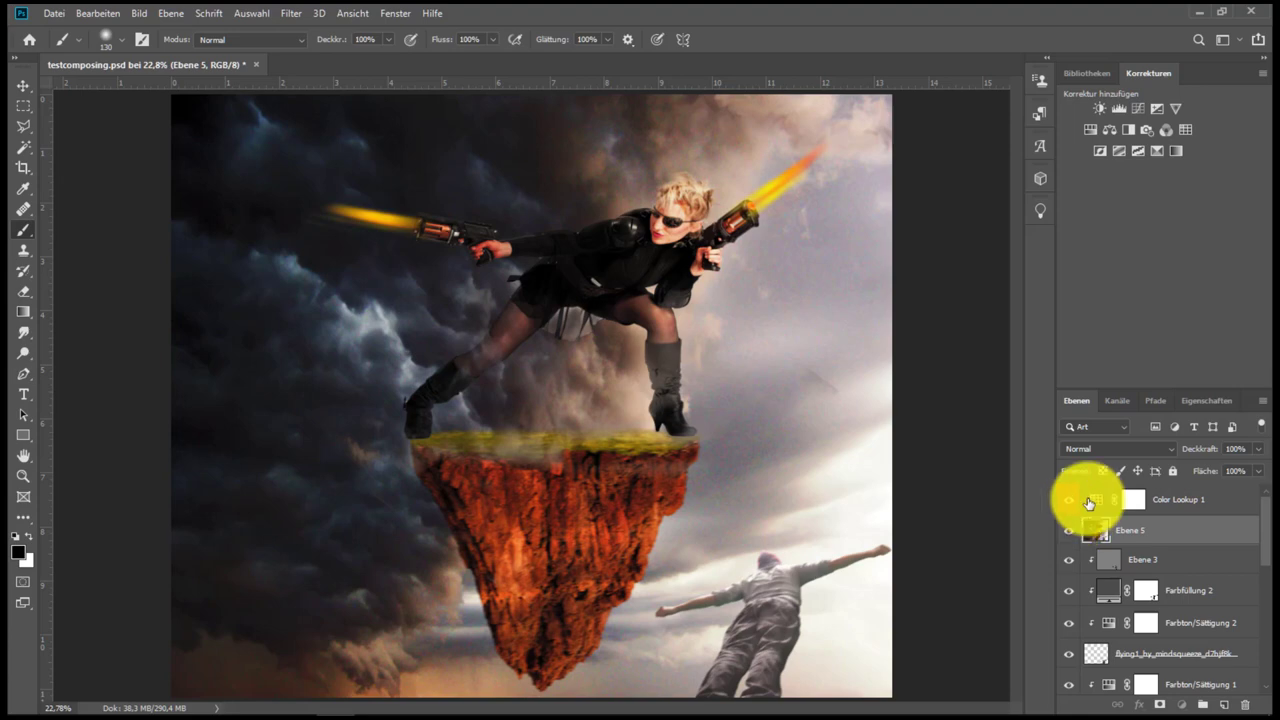
Give Ebene 5 an orange colour label, then change it to yellow (Gelb)
right_click(1156, 531)
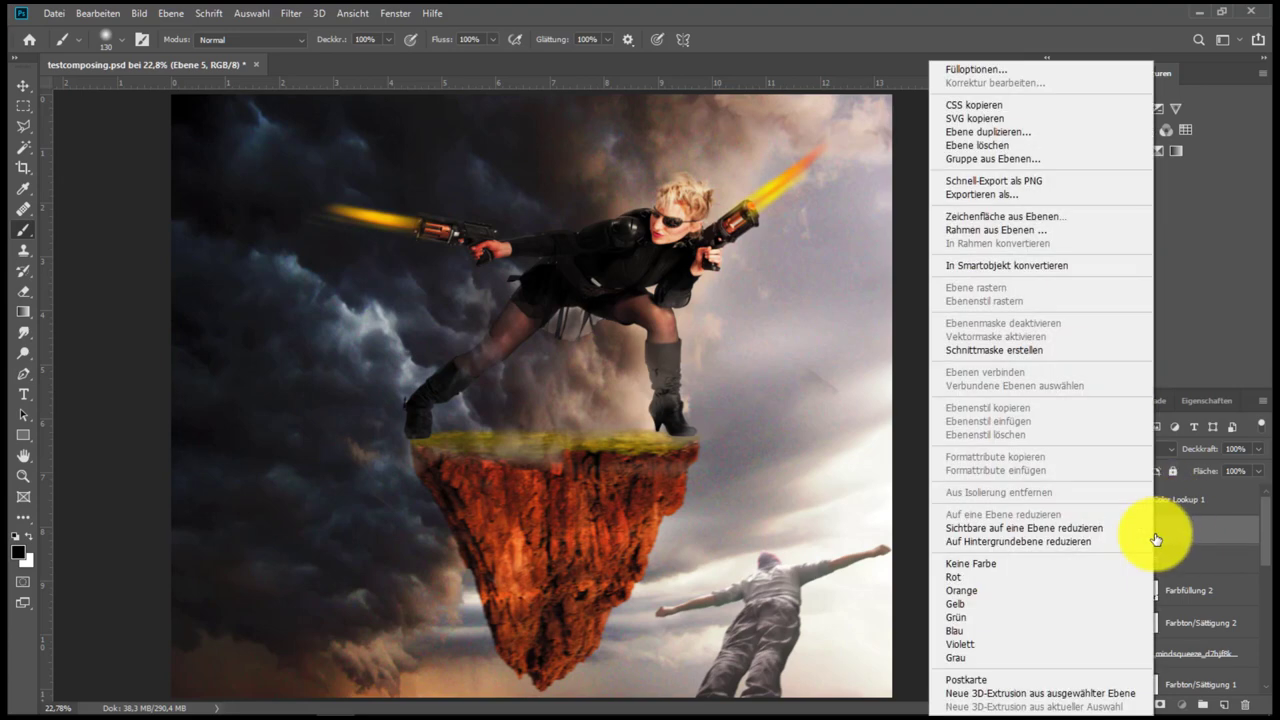
left_click(1040, 590)
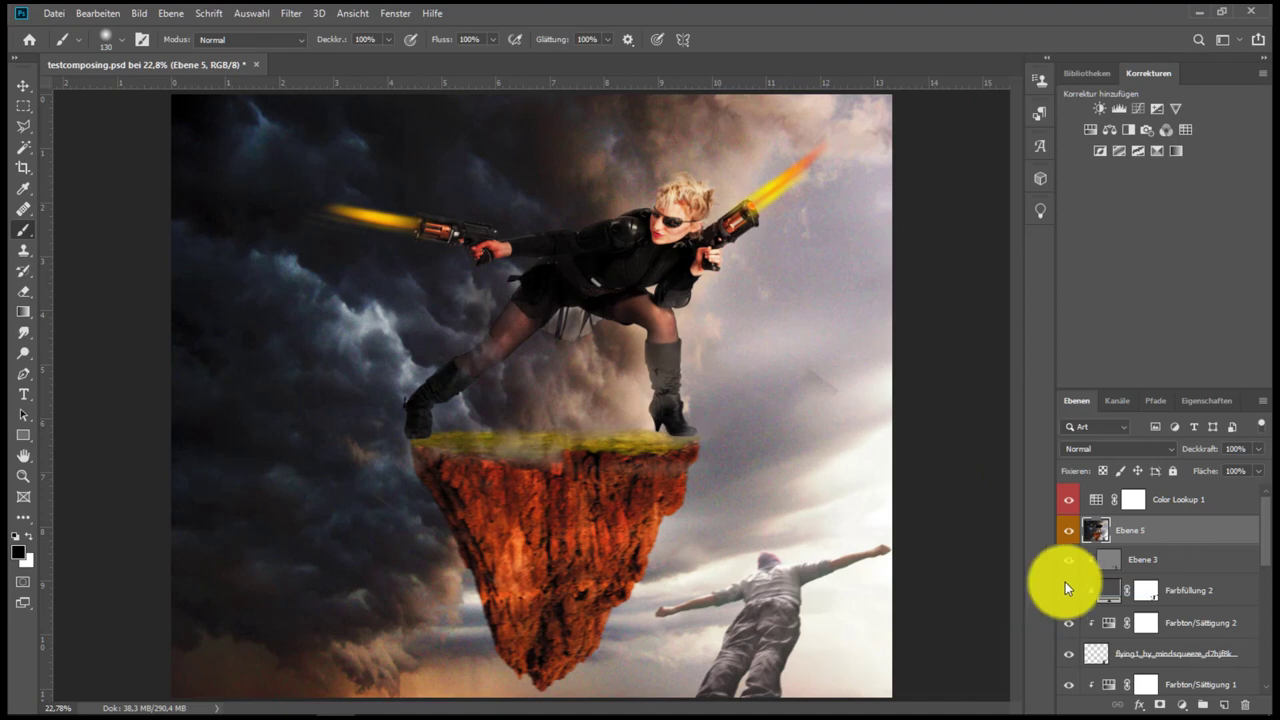
right_click(1177, 540)
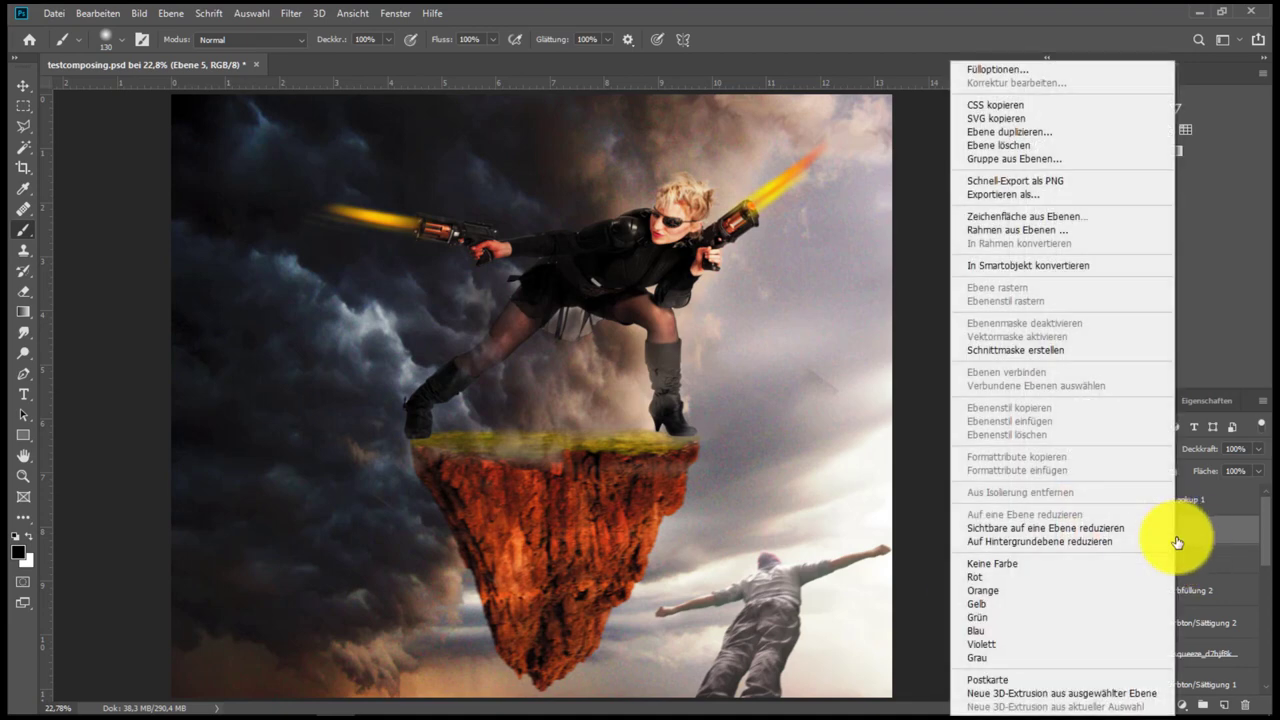
left_click(1115, 655)
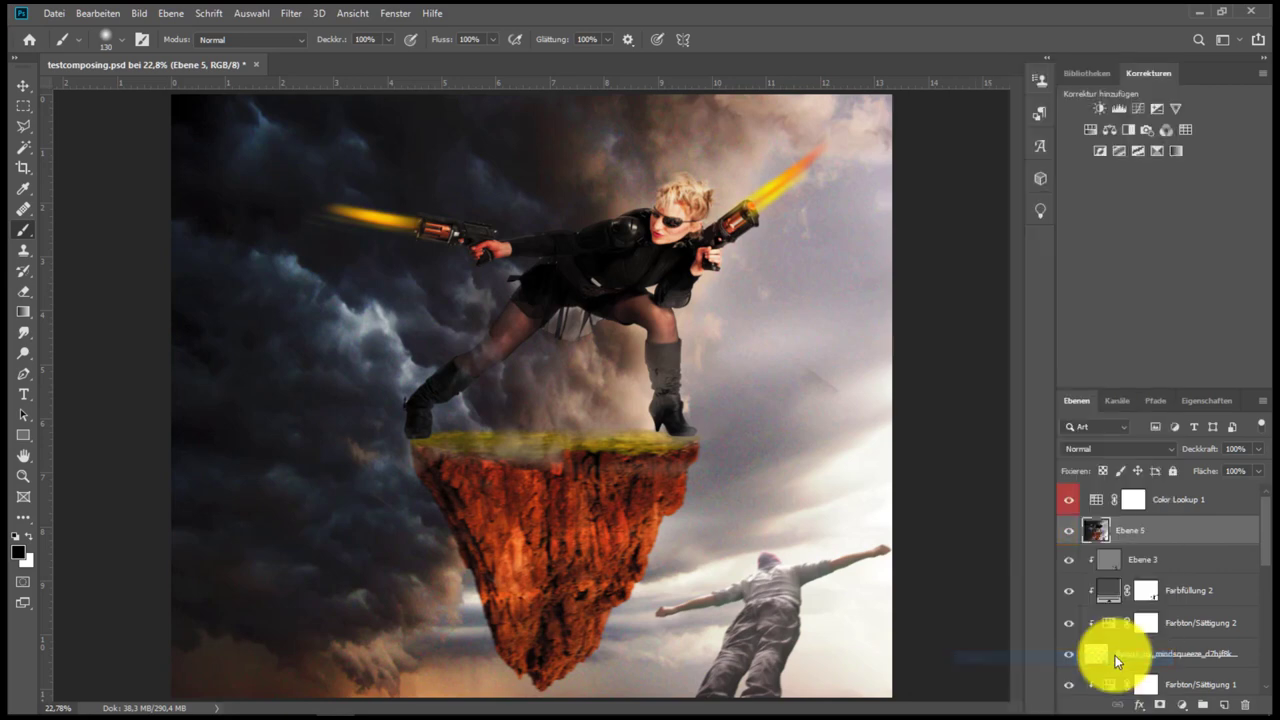
right_click(1177, 539)
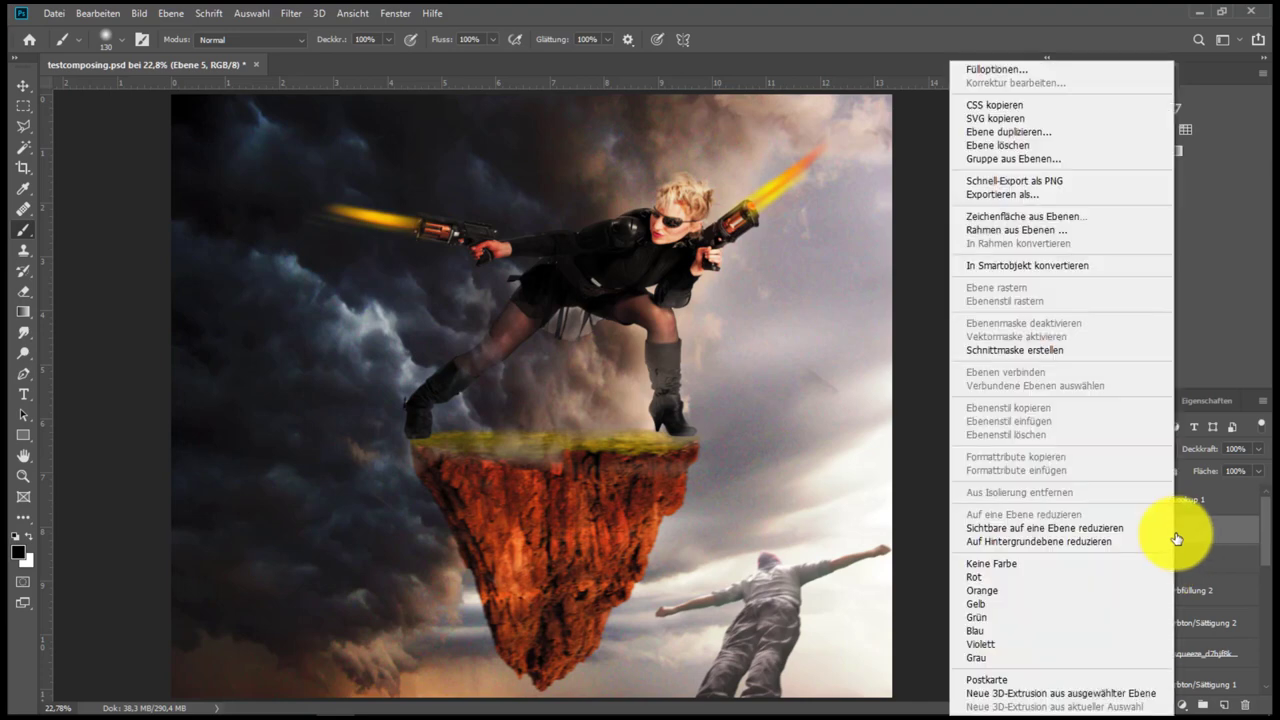
left_click(1040, 604)
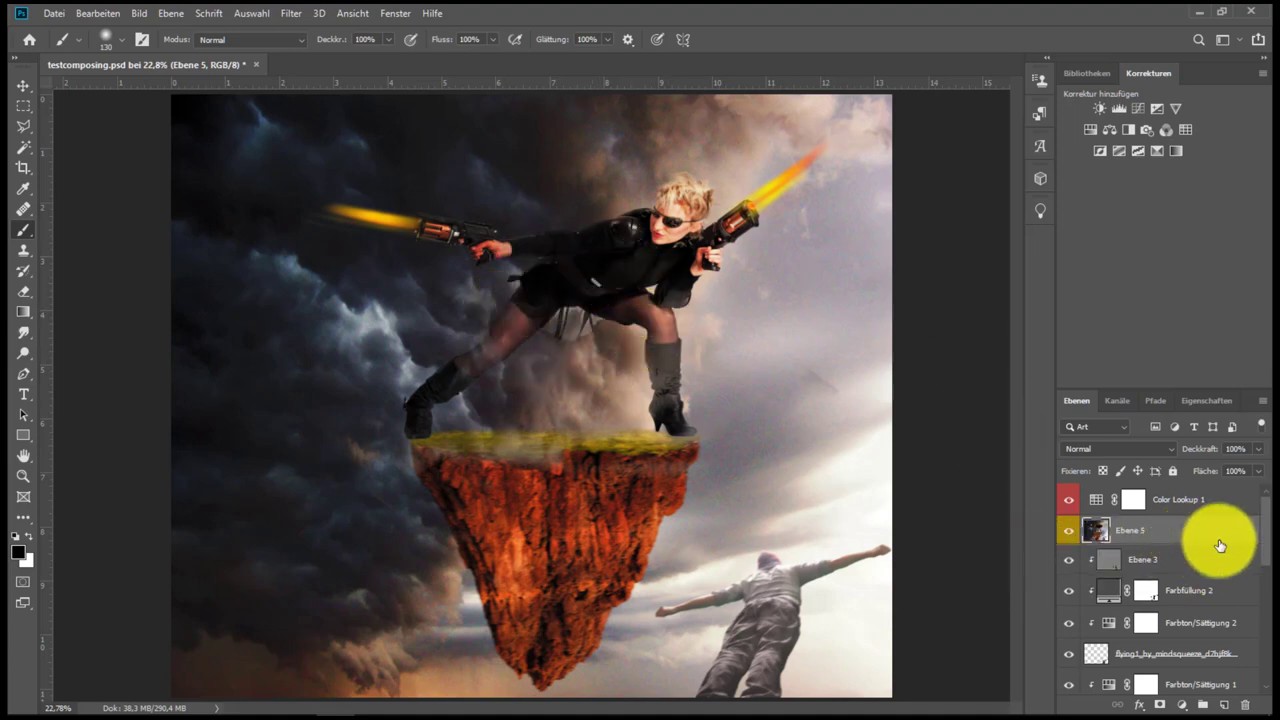
left_click_drag(1262, 552, 1256, 524)
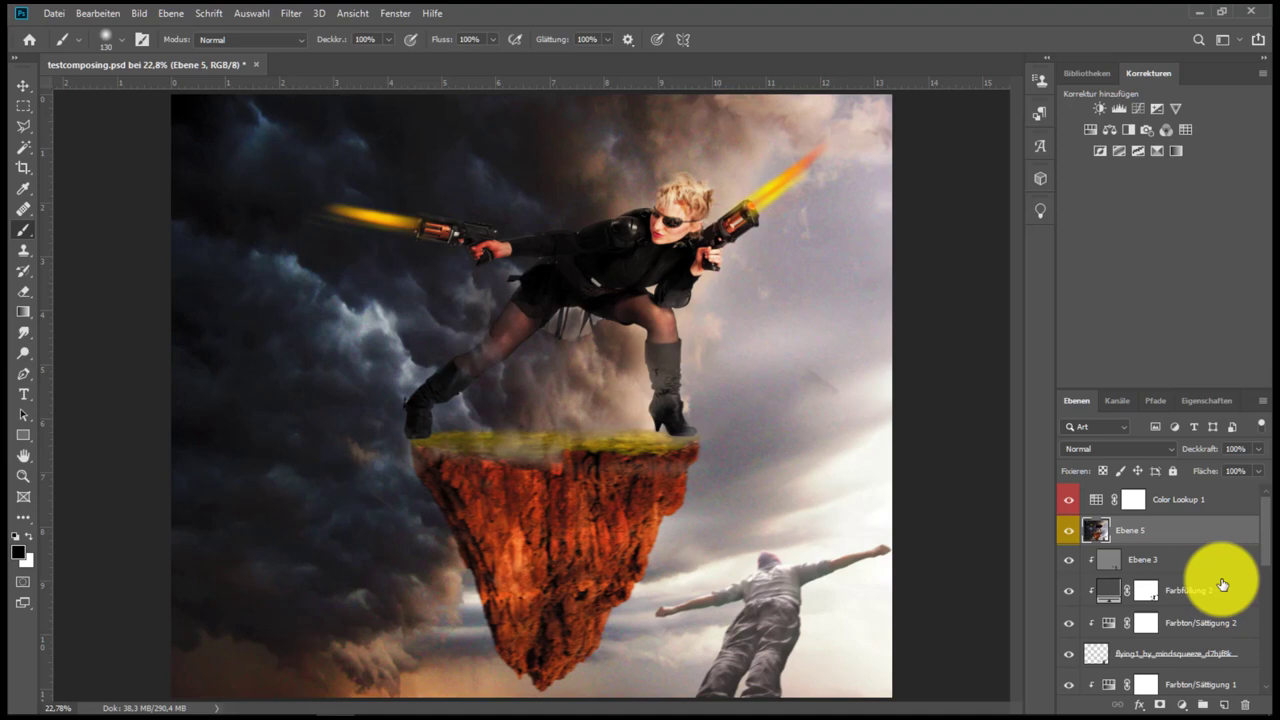
key("ctrl+g")
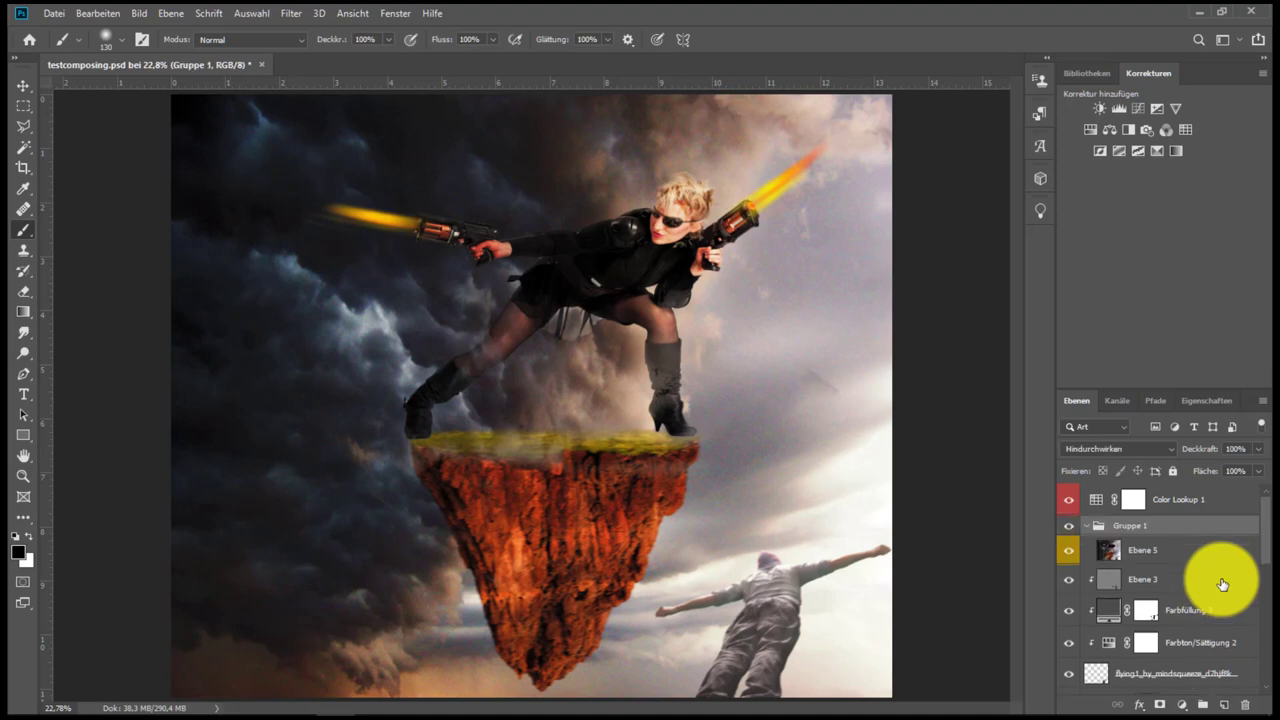
key("ctrl+z")
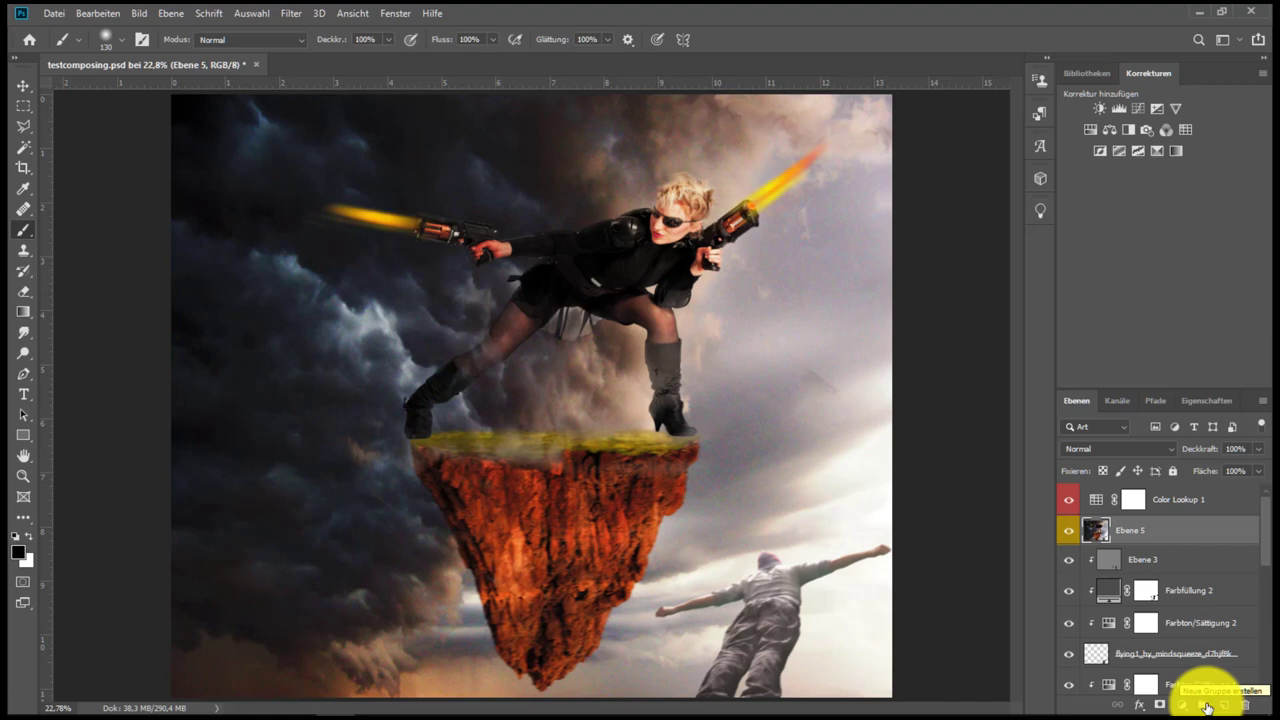
right_click(1181, 540)
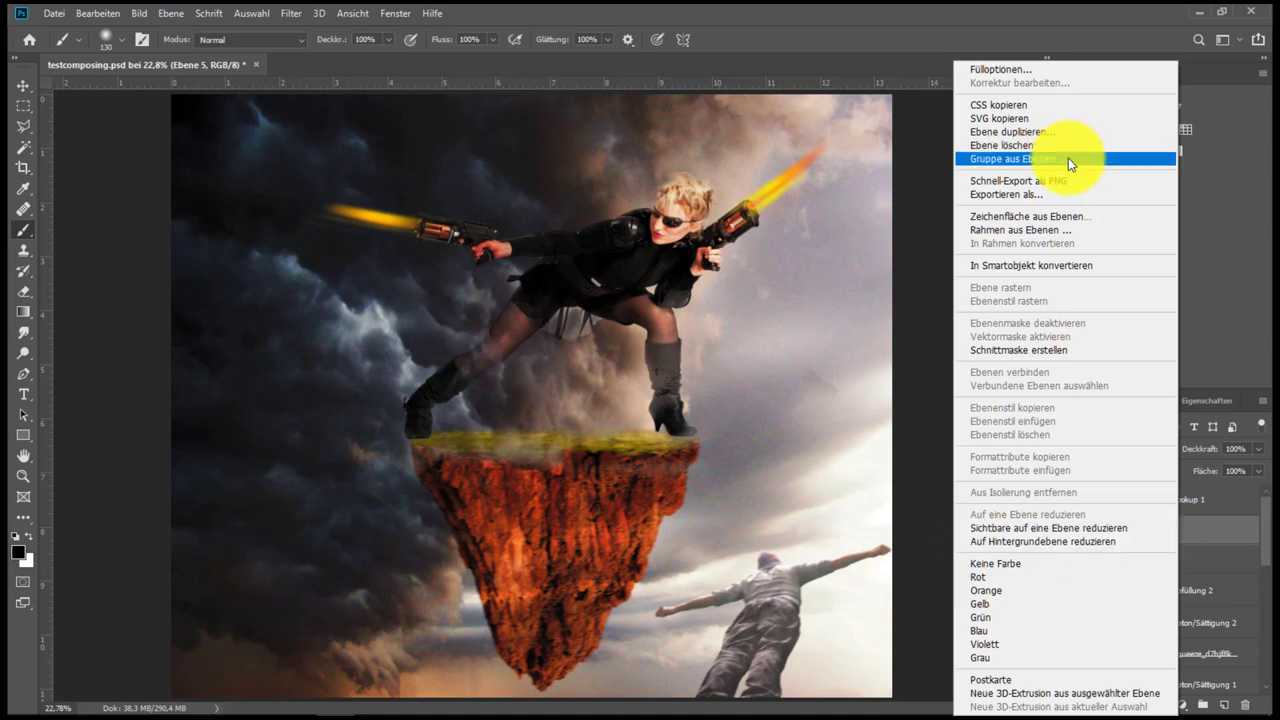
left_click(1254, 277)
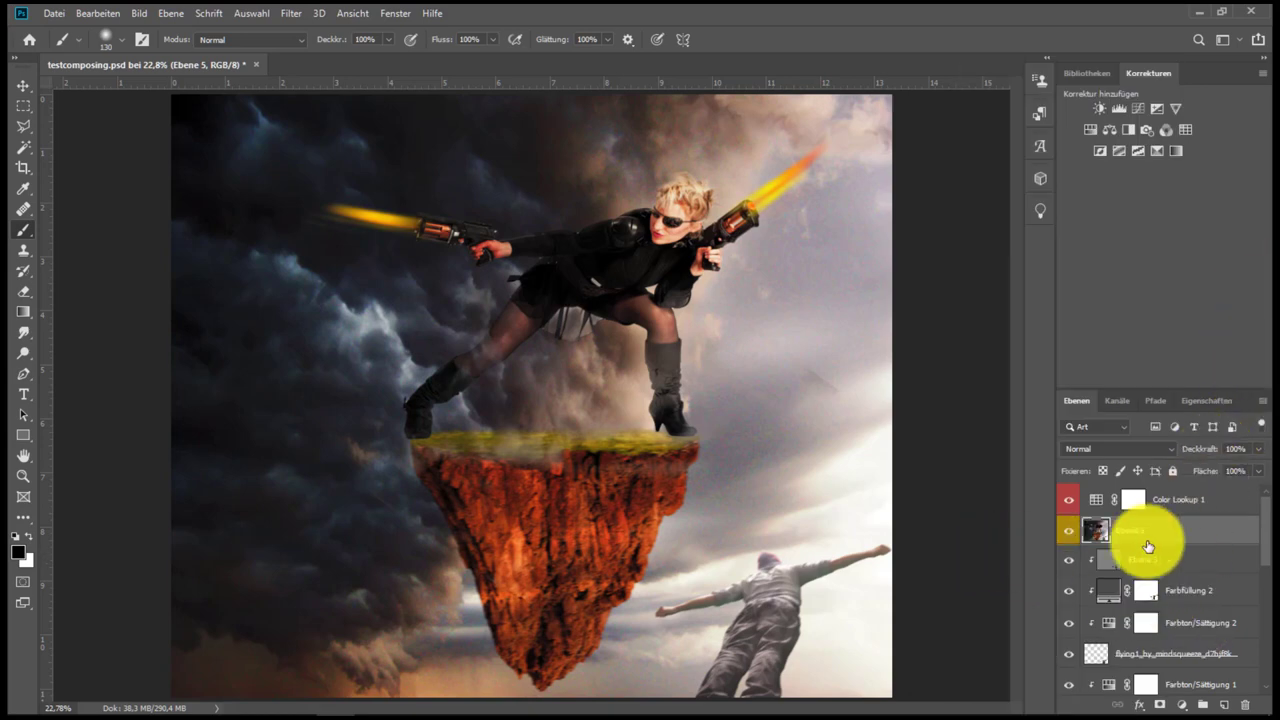